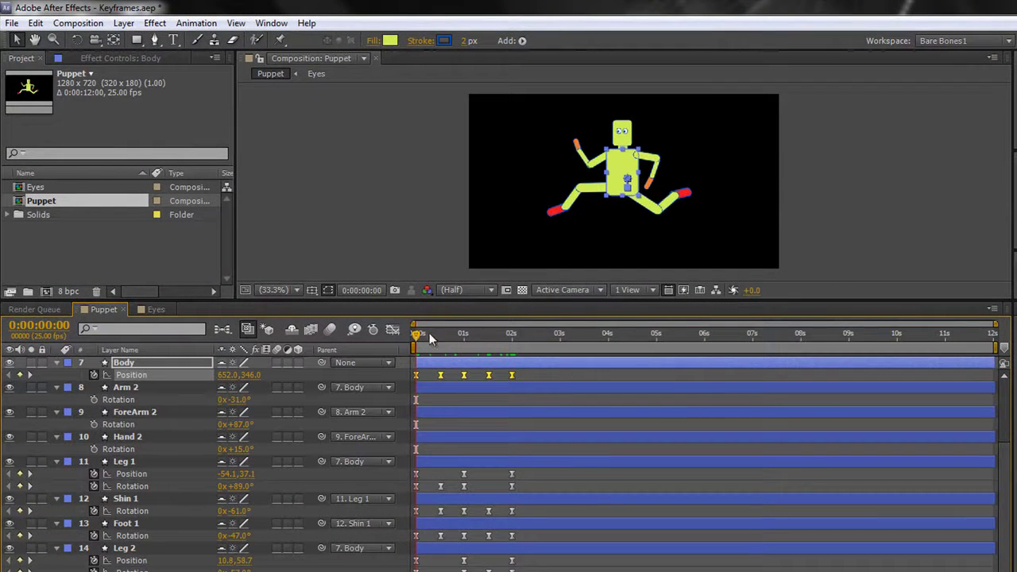
{"action": "key", "text": "space"}
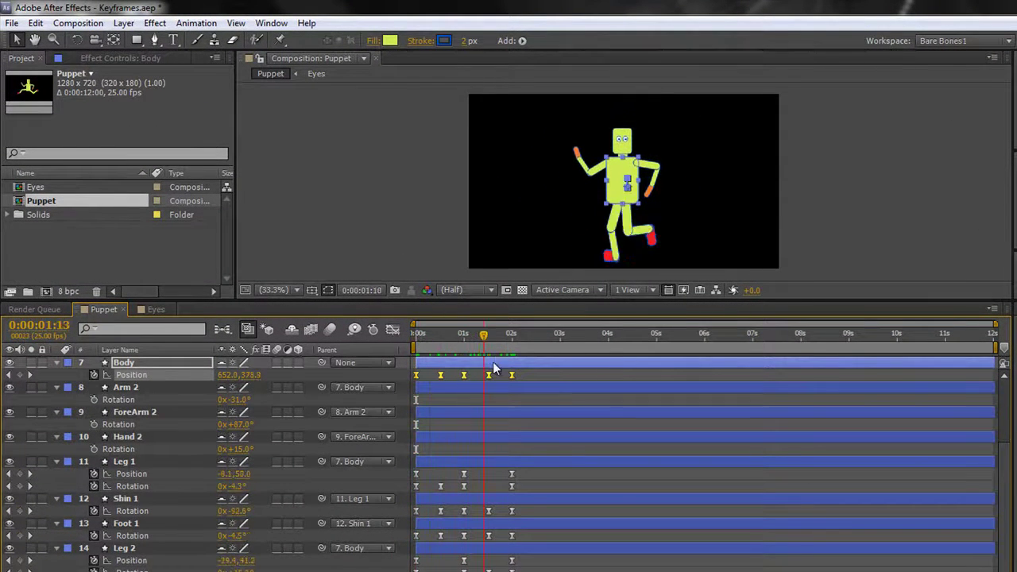
{"action": "key", "text": "space"}
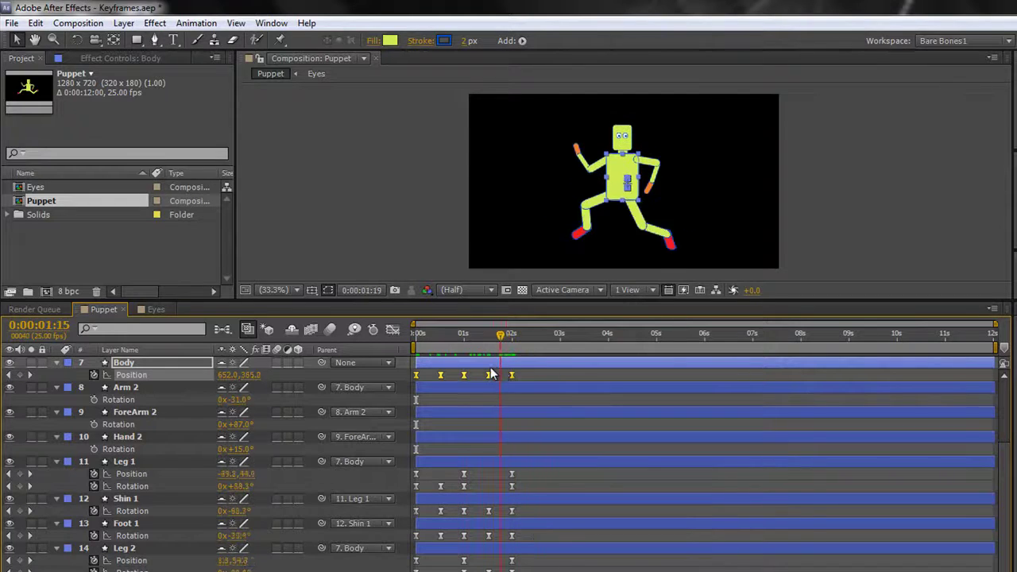
{"action": "left_click_drag", "start_coordinate": [452, 370], "coordinate": [511, 387]}
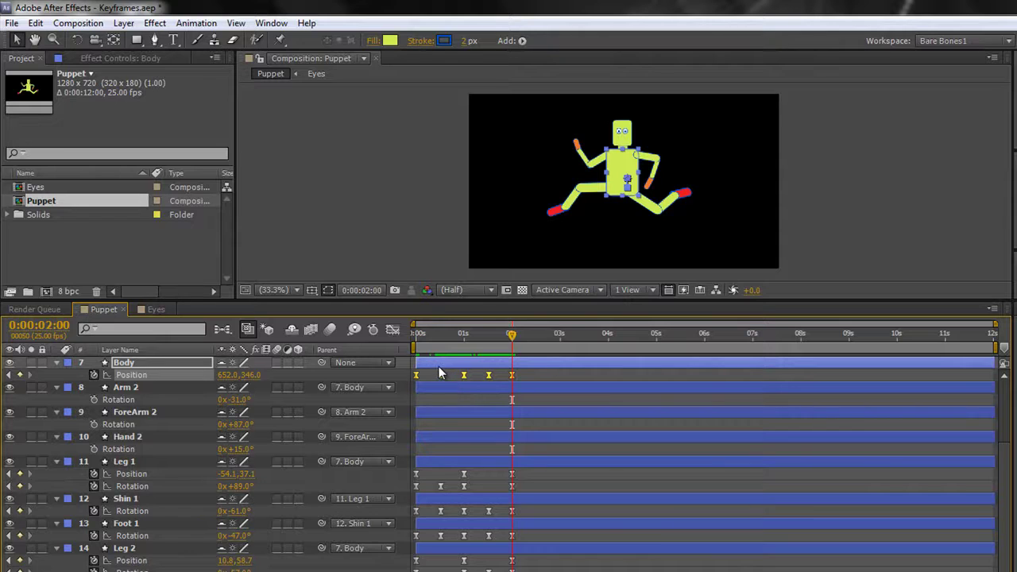
{"action": "left_click_drag", "start_coordinate": [432, 373], "coordinate": [516, 383]}
{"action": "left_click_drag", "start_coordinate": [512, 335], "coordinate": [517, 374]}
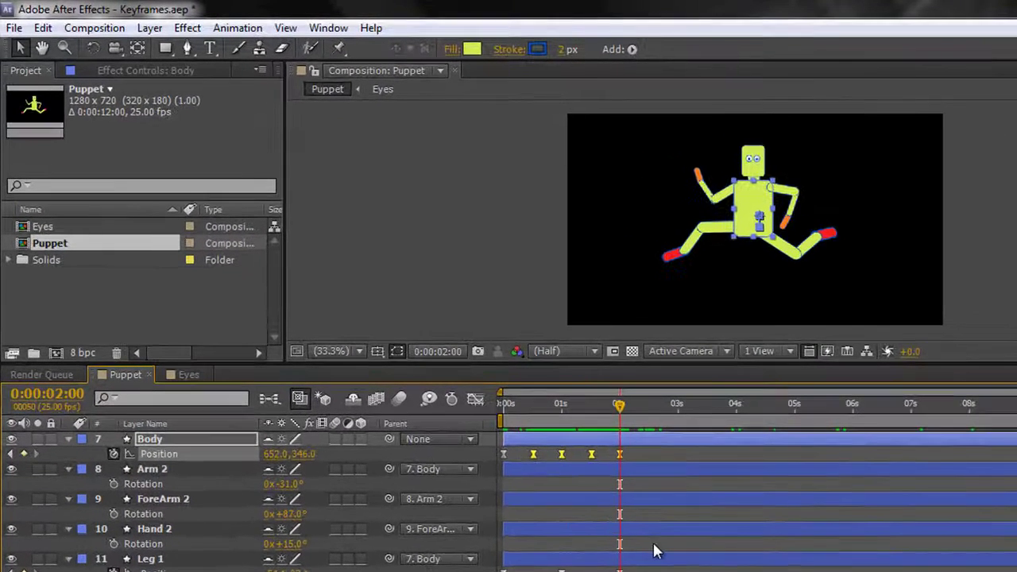
Add an expression to Body's Position, replacing transform.position with loopOut("cycle").
{"action": "left_click", "coordinate": [114, 454], "text": "alt"}
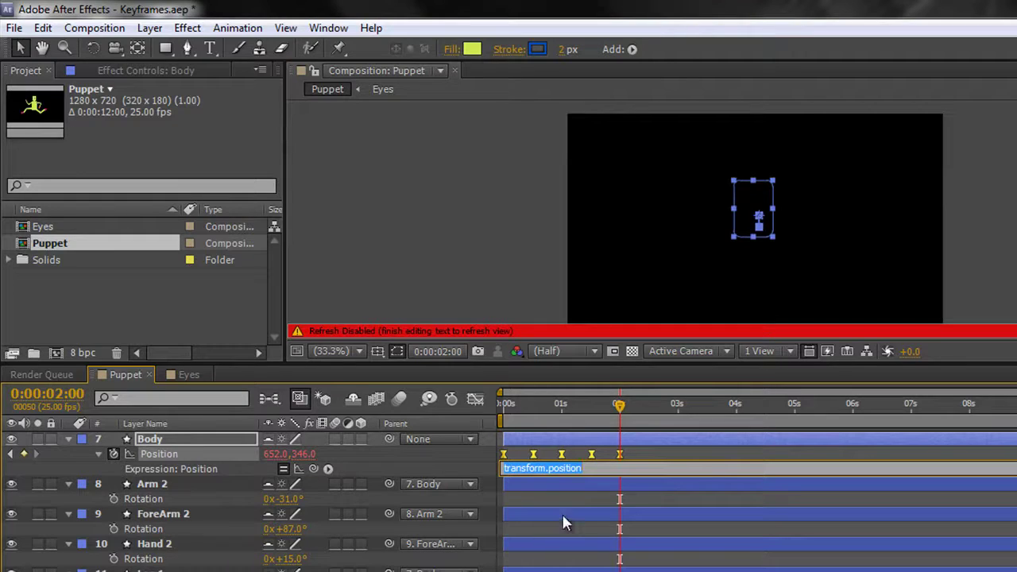
{"action": "left_click", "coordinate": [328, 468]}
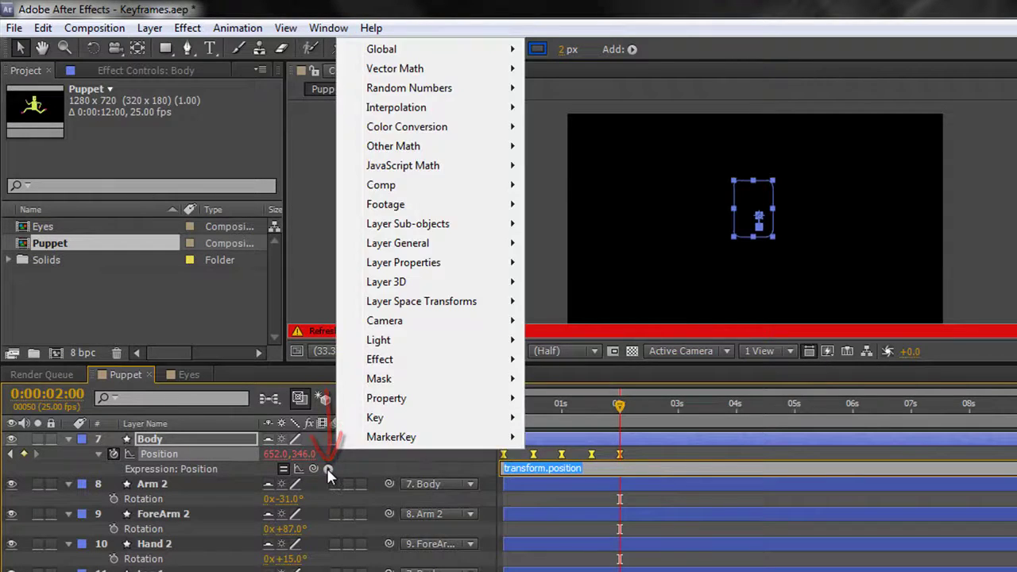
{"action": "mouse_move", "coordinate": [409, 404]}
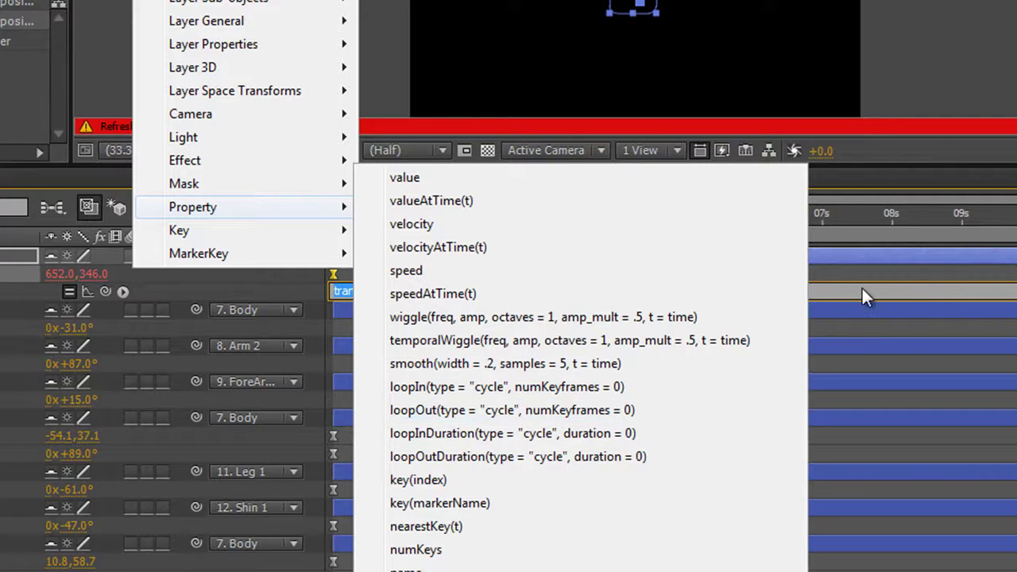
{"action": "left_click", "coordinate": [842, 290]}
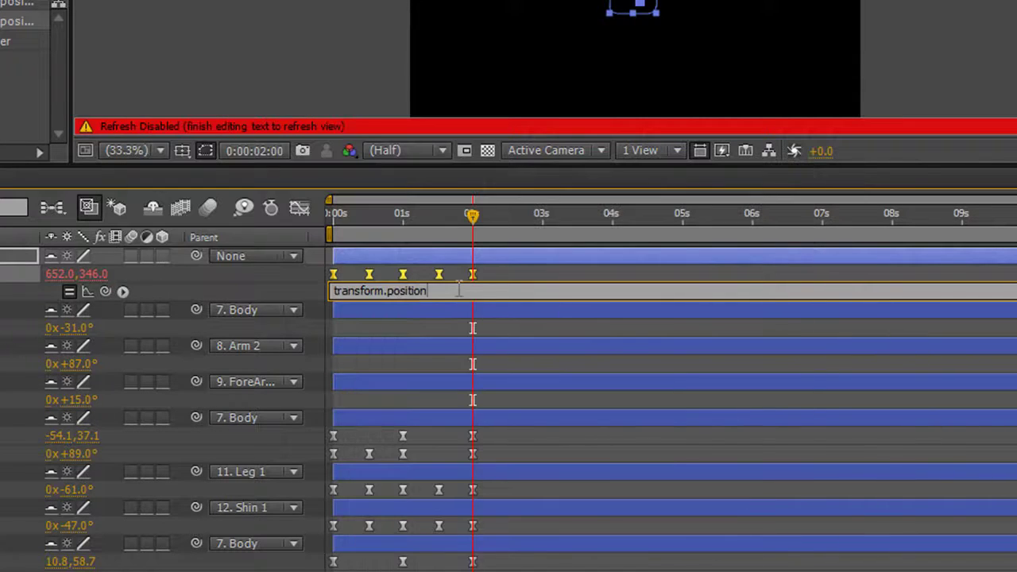
{"action": "left_click_drag", "start_coordinate": [459, 291], "coordinate": [307, 286]}
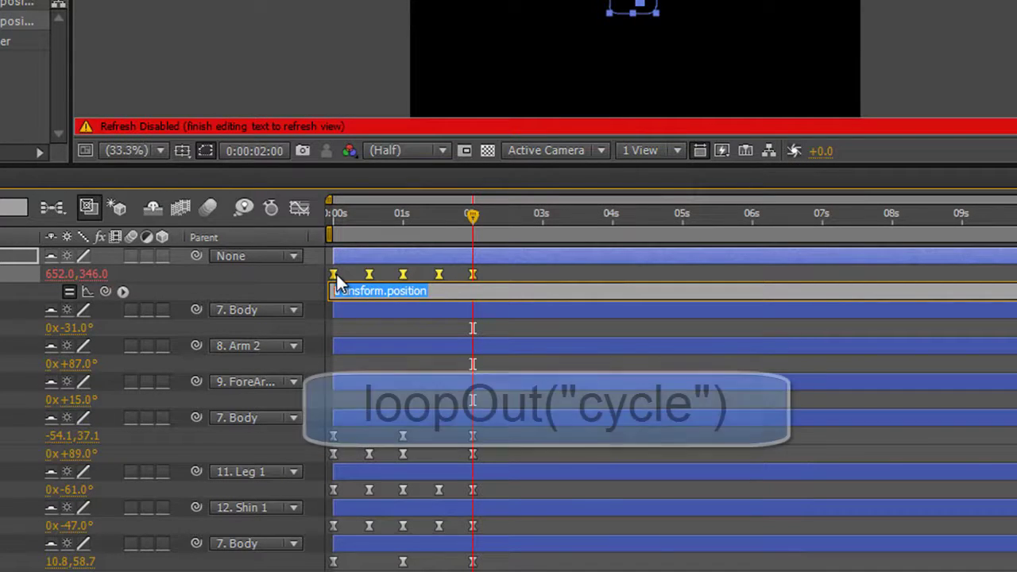
{"action": "type", "text": "loopO"}
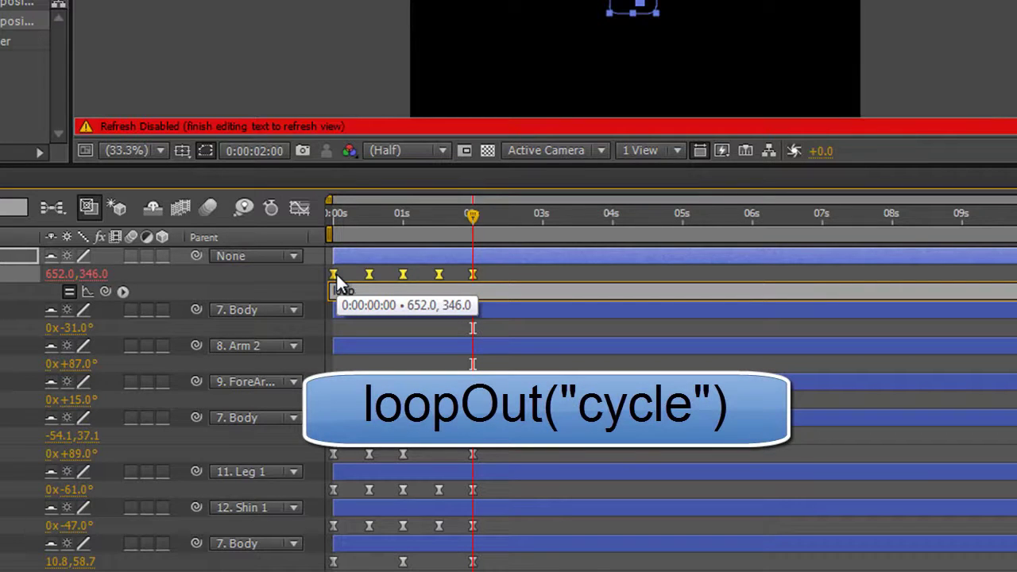
{"action": "type", "text": "ut"}
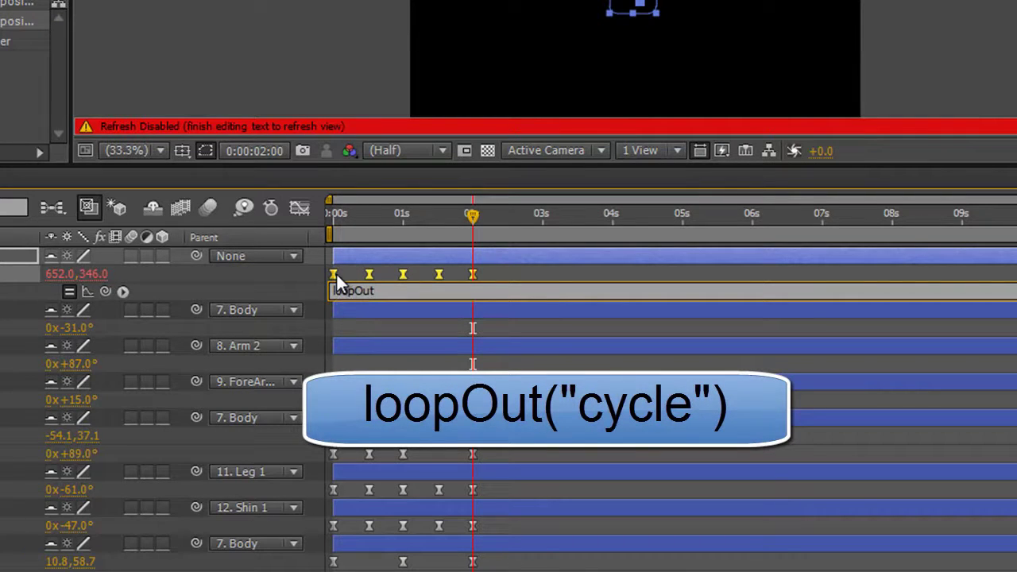
{"action": "type", "text": "("}
{"action": "type", "text": "\"cycle\")"}
Commit the loopOut expression, rewind to 0s and preview the looping Body bounce.
{"action": "key", "text": "KP_Enter"}
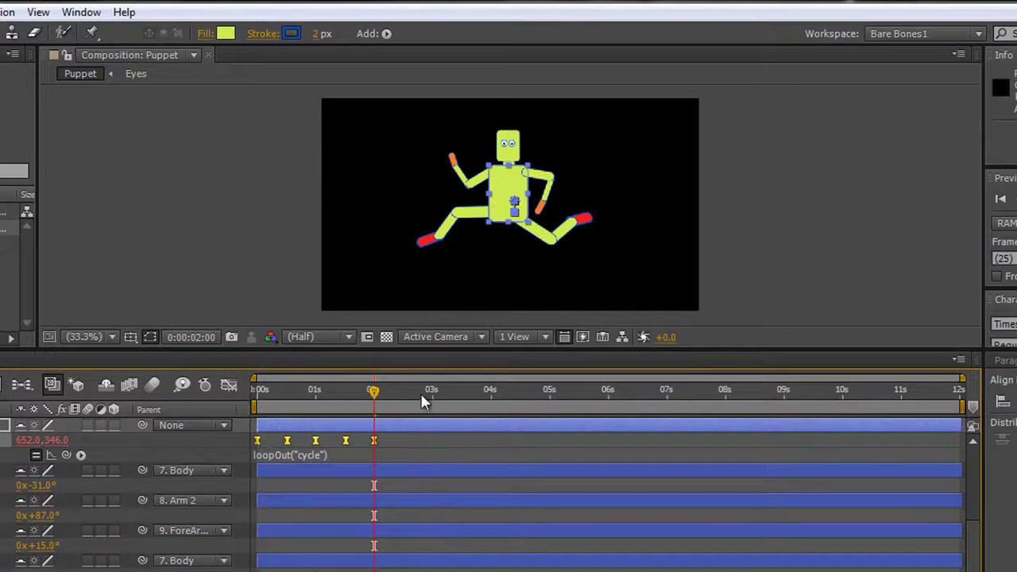
{"action": "left_click_drag", "start_coordinate": [378, 395], "coordinate": [243, 429]}
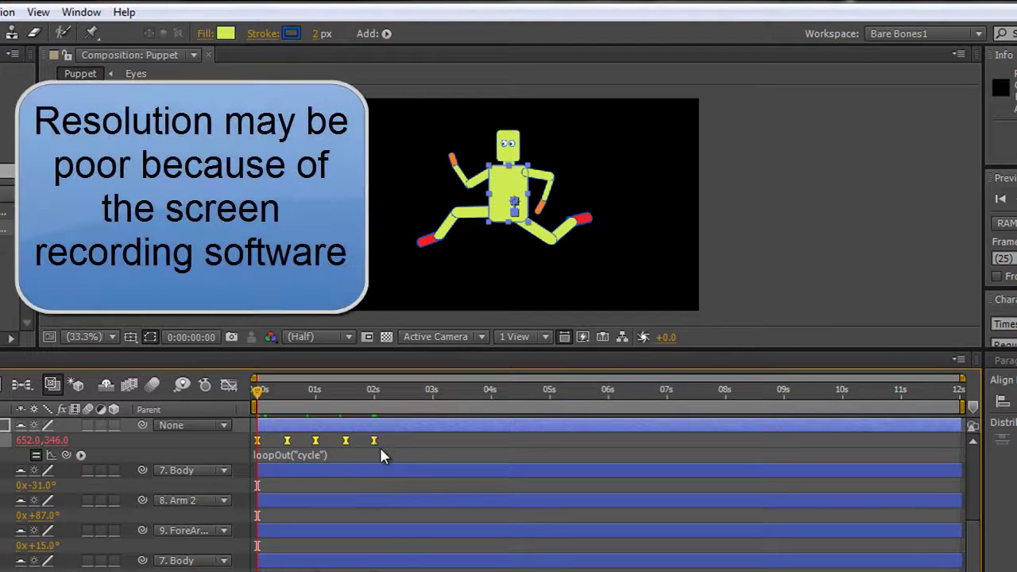
{"action": "key", "text": "space"}
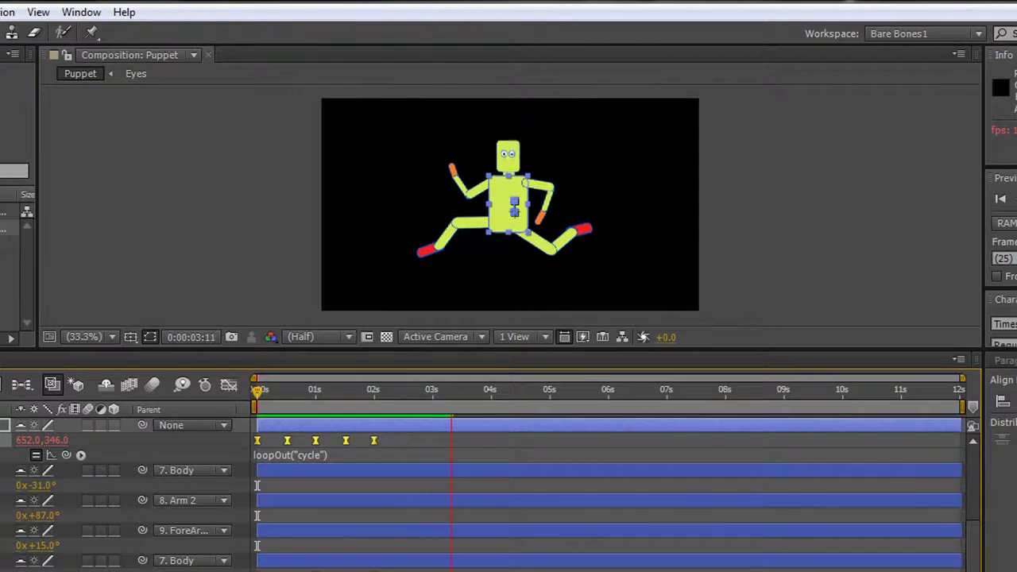
{"action": "key", "text": "space"}
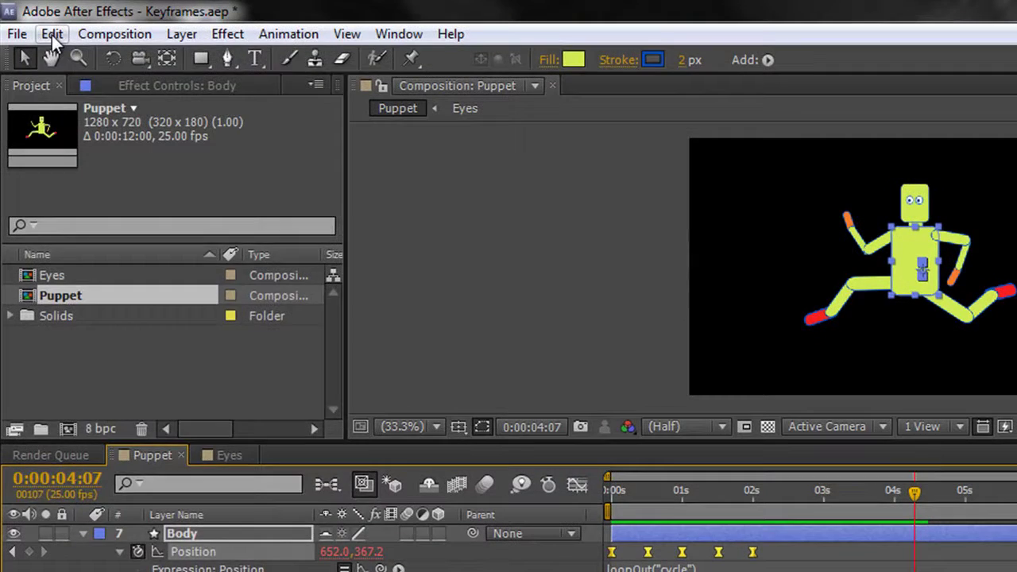
Copy Body's loopOut("cycle") expression and paste it onto Leg 1's Position.
{"action": "left_click", "coordinate": [51, 35]}
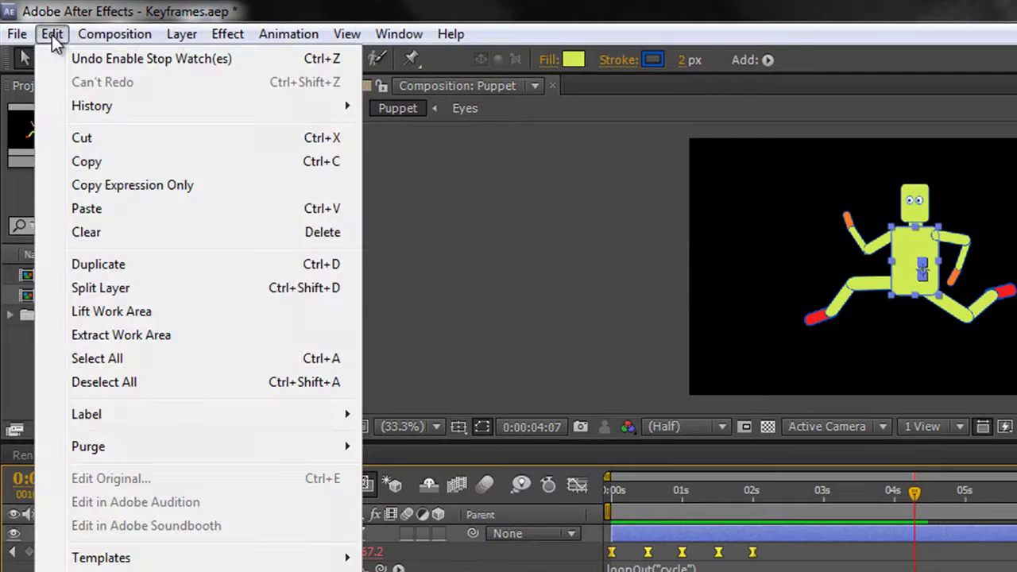
{"action": "left_click", "coordinate": [125, 185]}
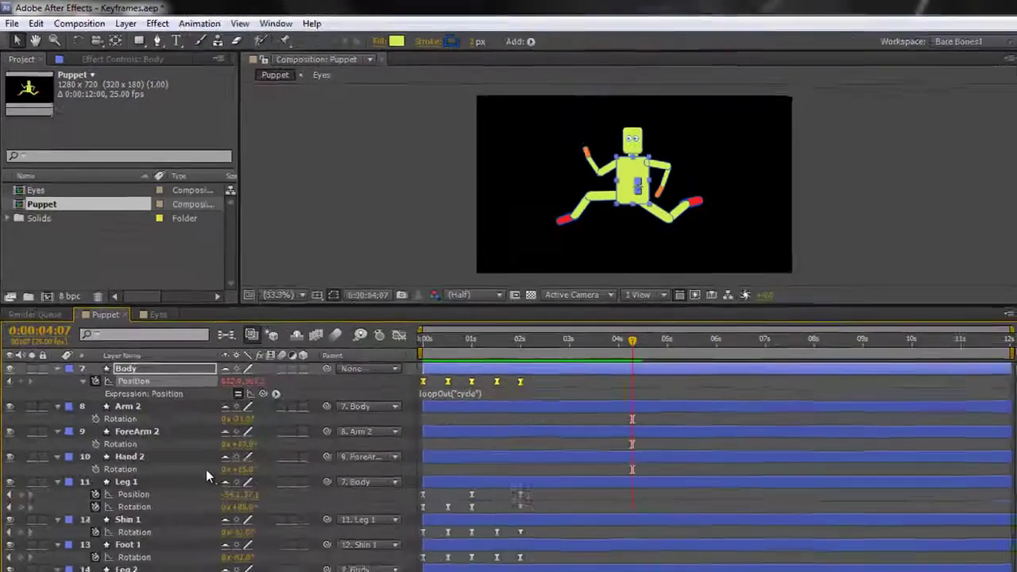
{"action": "scroll", "coordinate": [139, 421], "scroll_direction": "down", "scroll_amount": 2}
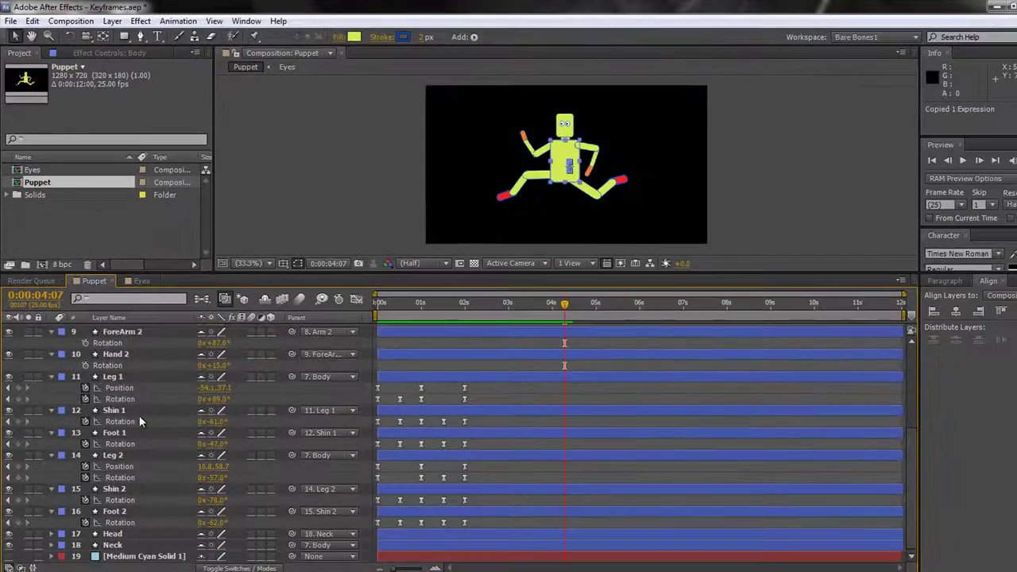
{"action": "left_click", "coordinate": [86, 388], "text": "alt"}
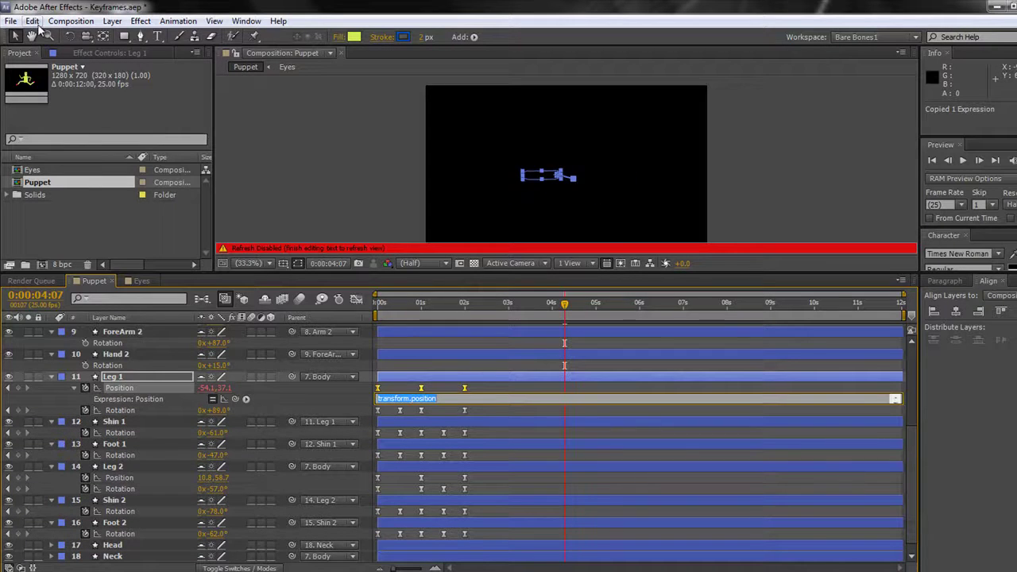
{"action": "left_click", "coordinate": [32, 21]}
{"action": "left_click", "coordinate": [54, 128]}
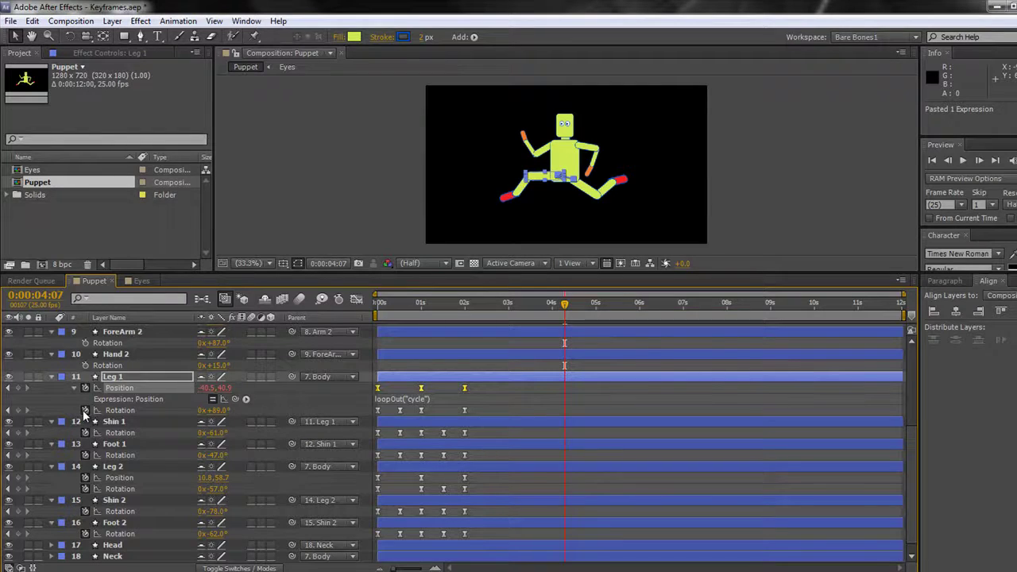
Paste loopOut("cycle") onto Leg 1's Rotation, the next rotation and Foot 2's Rotation, then rewind.
{"action": "left_click", "coordinate": [85, 410], "text": "alt"}
{"action": "left_click", "coordinate": [43, 22]}
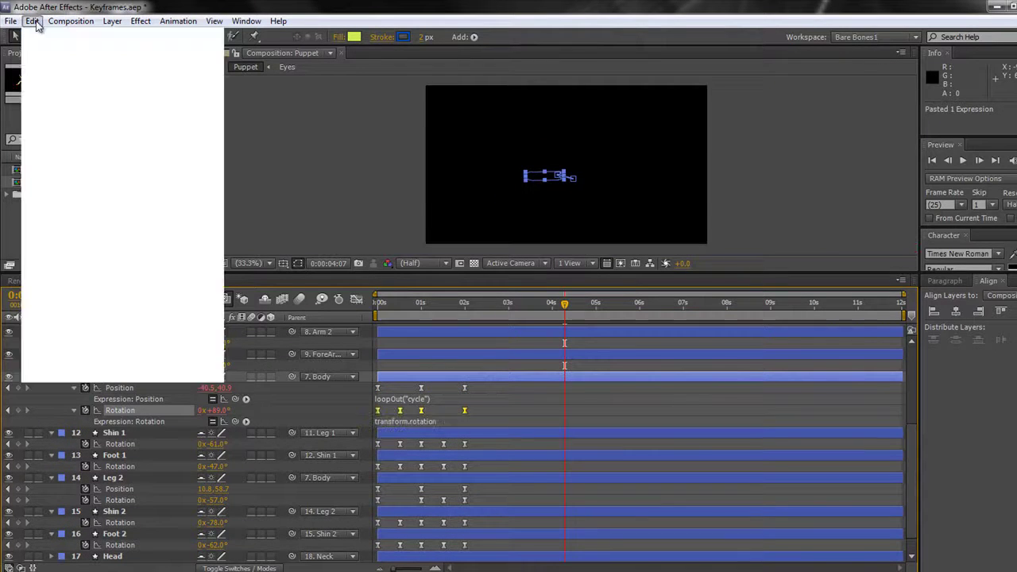
{"action": "left_click", "coordinate": [56, 129]}
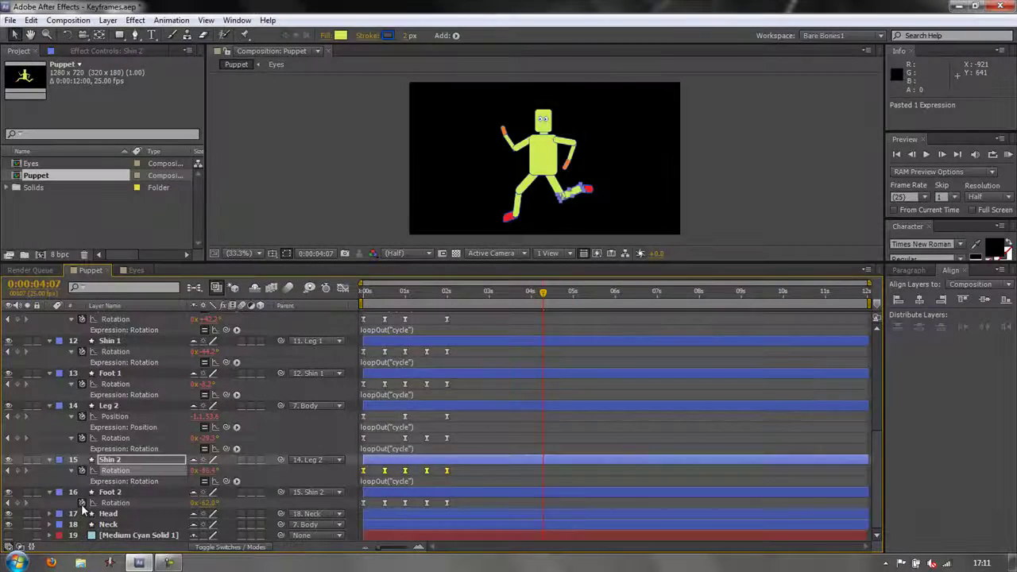
{"action": "left_click", "coordinate": [82, 504], "text": "alt"}
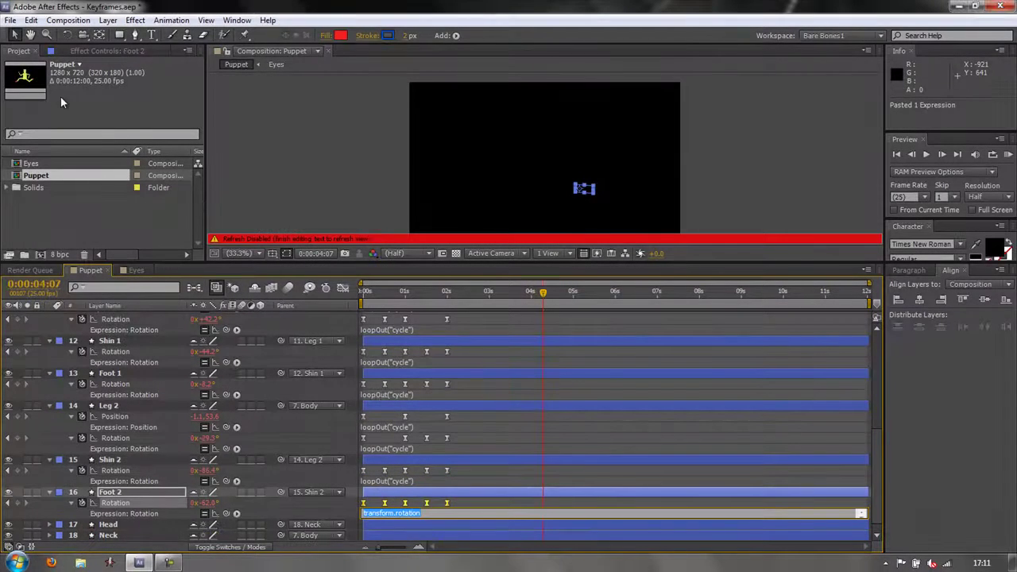
{"action": "left_click", "coordinate": [30, 20]}
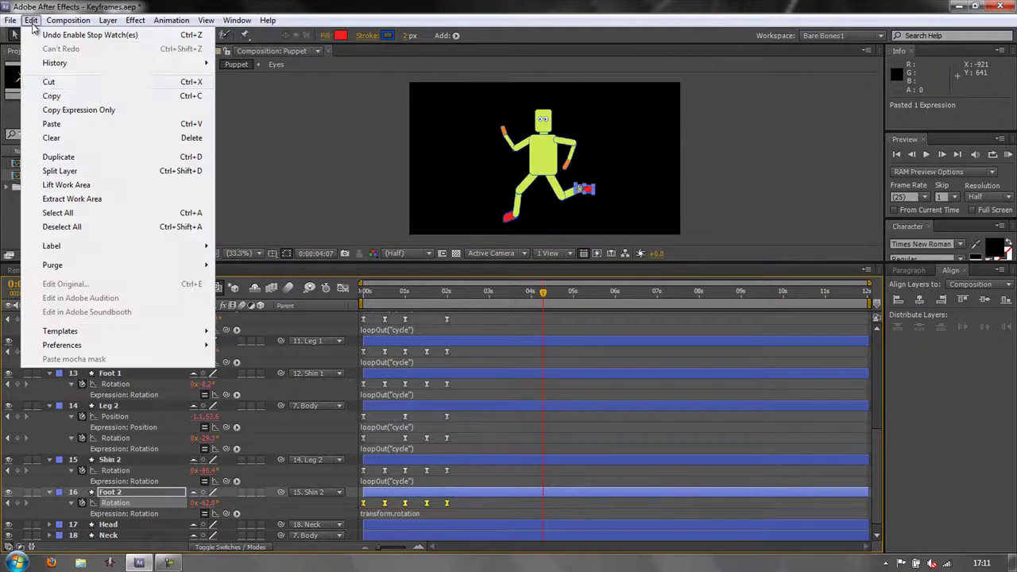
{"action": "left_click", "coordinate": [51, 124]}
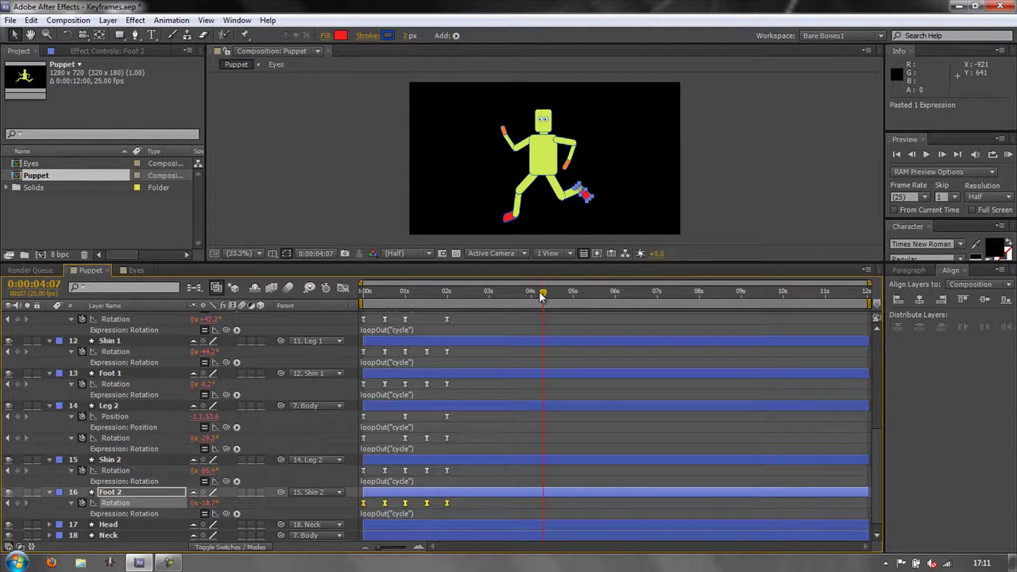
{"action": "left_click_drag", "start_coordinate": [529, 300], "coordinate": [346, 297]}
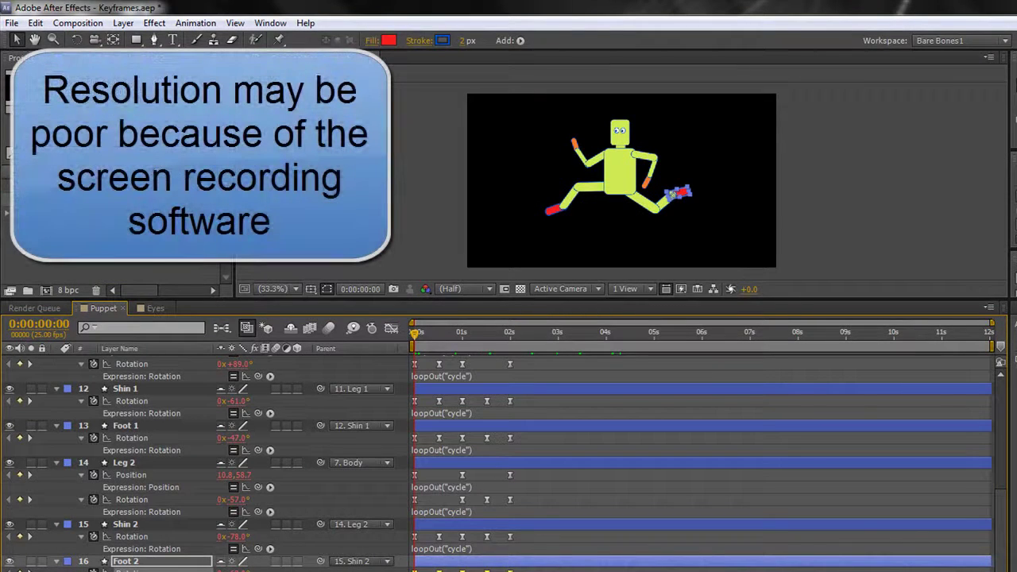
Play a preview of the Puppet comp's looping run cycle.
{"action": "key", "text": "space"}
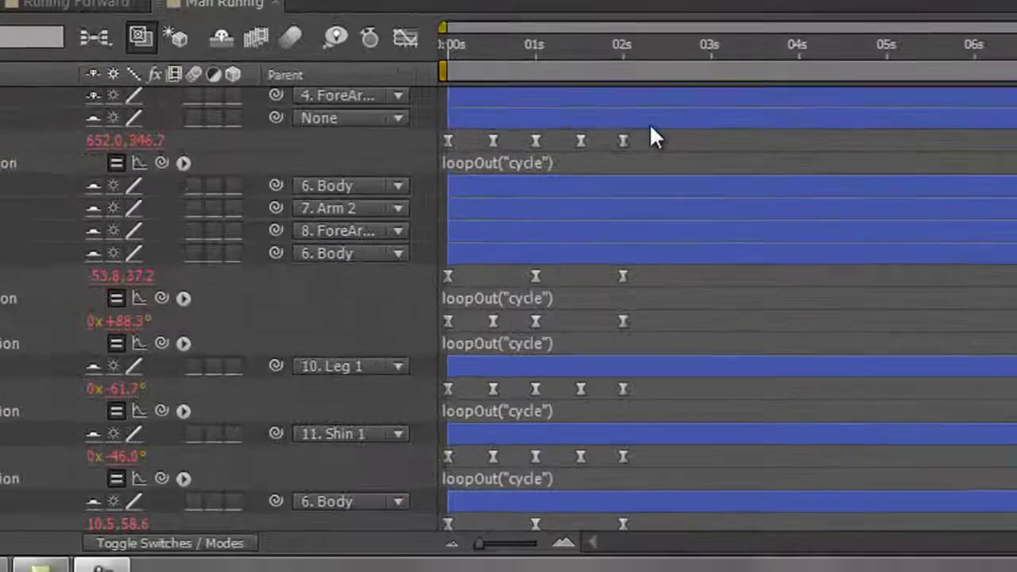
Time-scale the selected leg keyframes from two seconds into one, then preview the faster run.
{"action": "left_click_drag", "start_coordinate": [591, 133], "coordinate": [433, 489]}
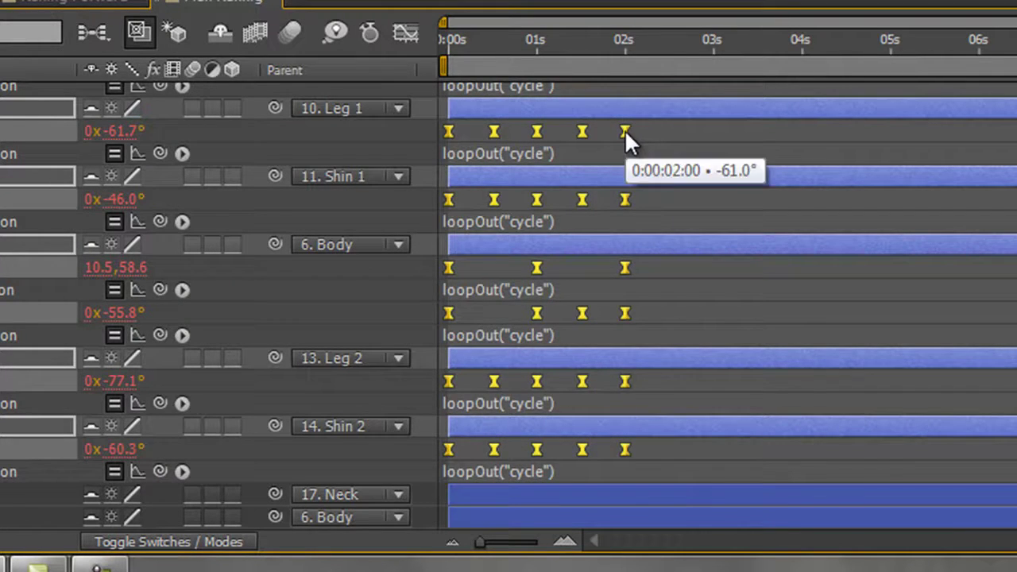
{"action": "left_click_drag", "start_coordinate": [625, 131], "coordinate": [537, 126]}
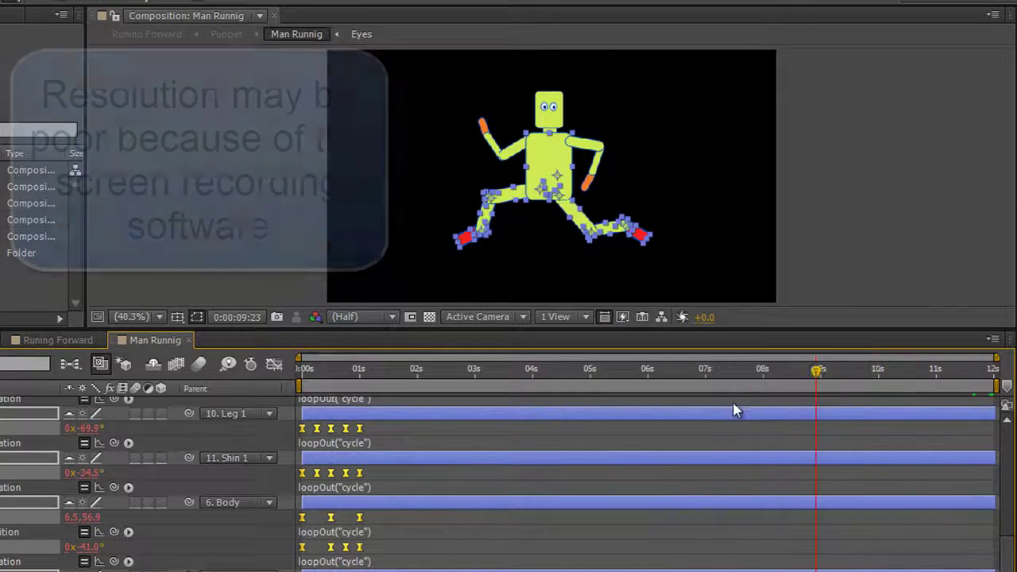
{"action": "key", "text": "space"}
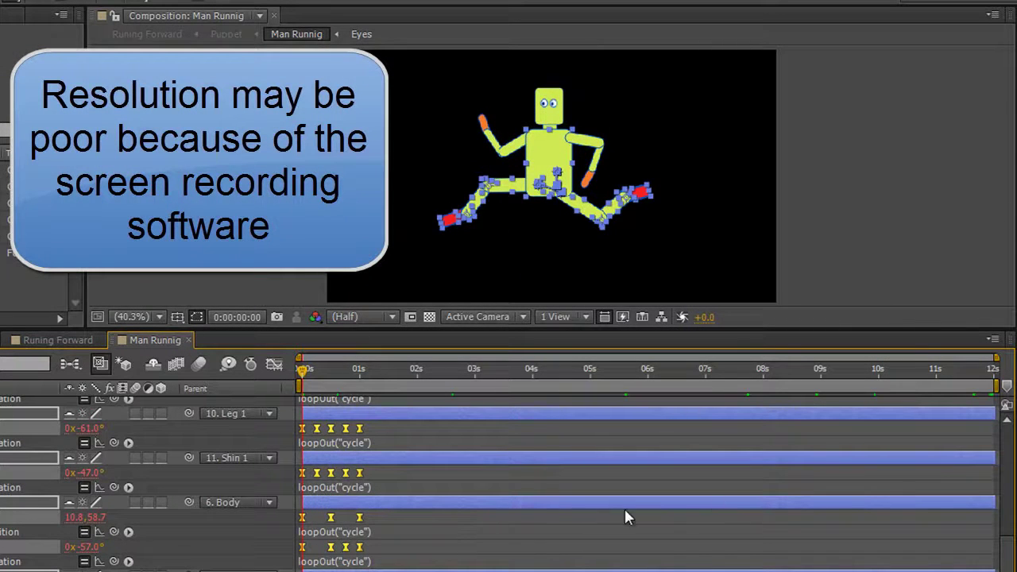
{"action": "key", "text": "space"}
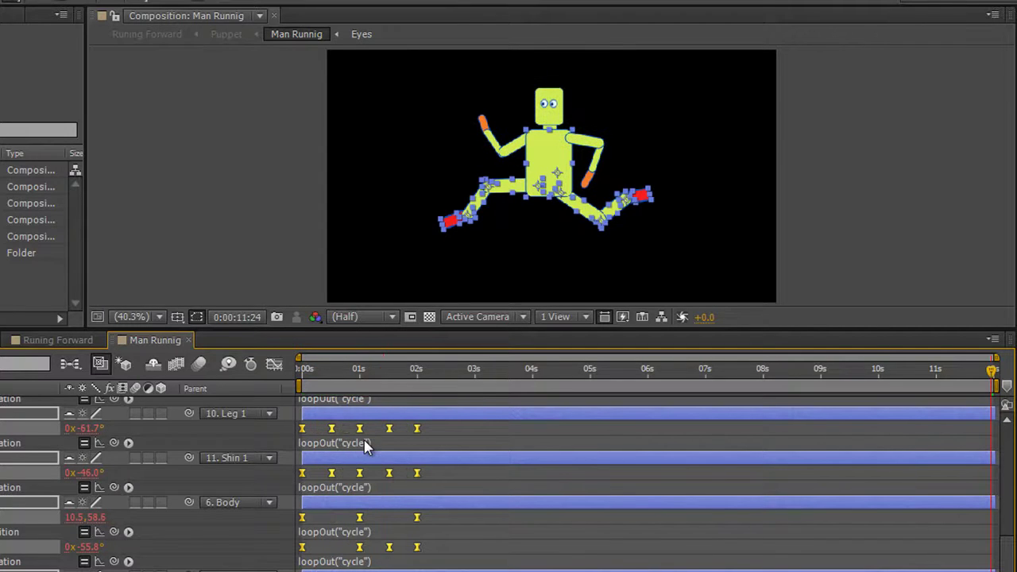
Deselect all layers and keyframes in the timeline.
{"action": "left_click", "coordinate": [469, 439]}
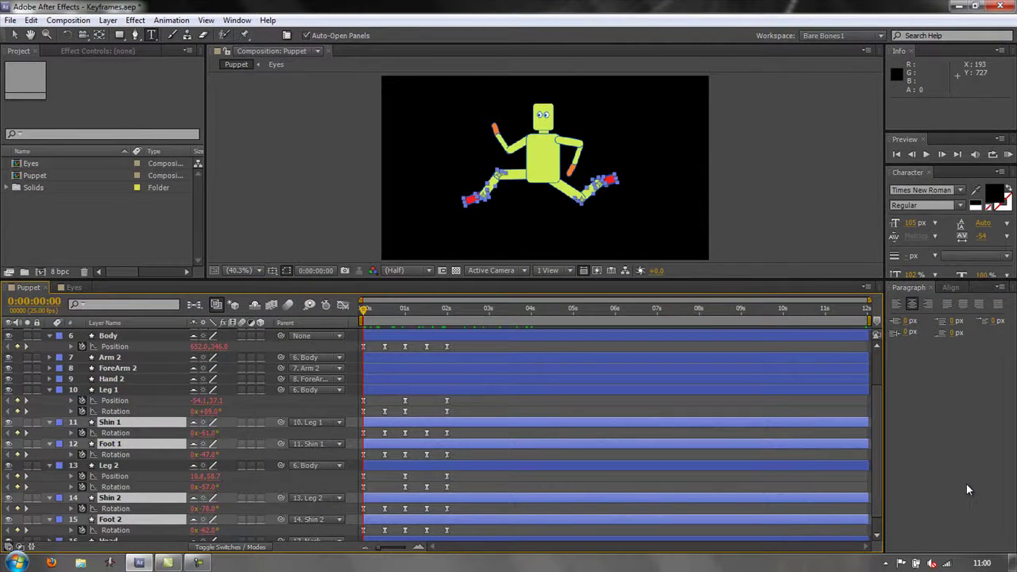
Create the Running Straight composition with a 0:00:06:00 duration.
{"action": "left_click", "coordinate": [41, 271]}
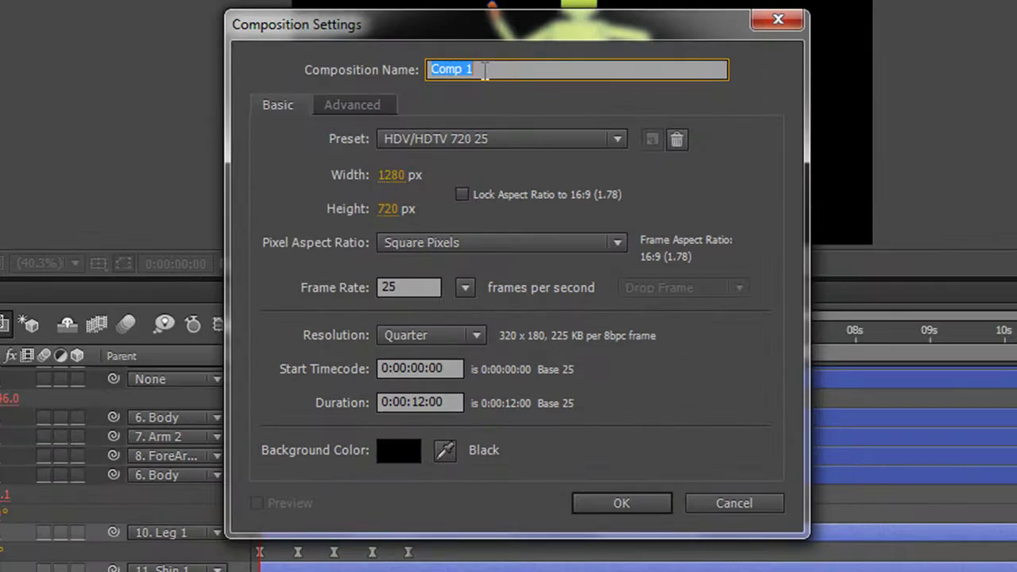
{"action": "type", "text": "Running"}
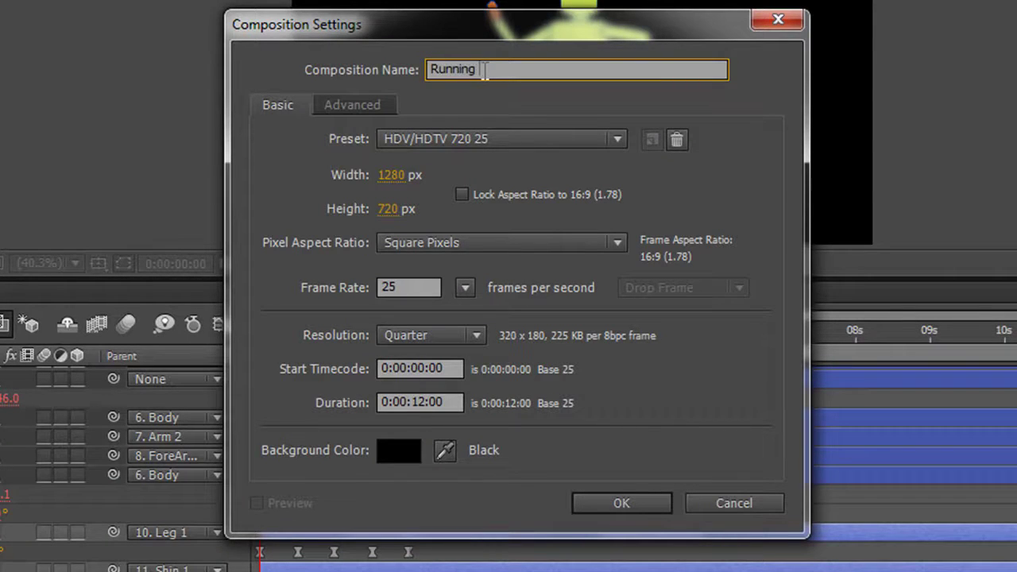
{"action": "type", "text": " Straight"}
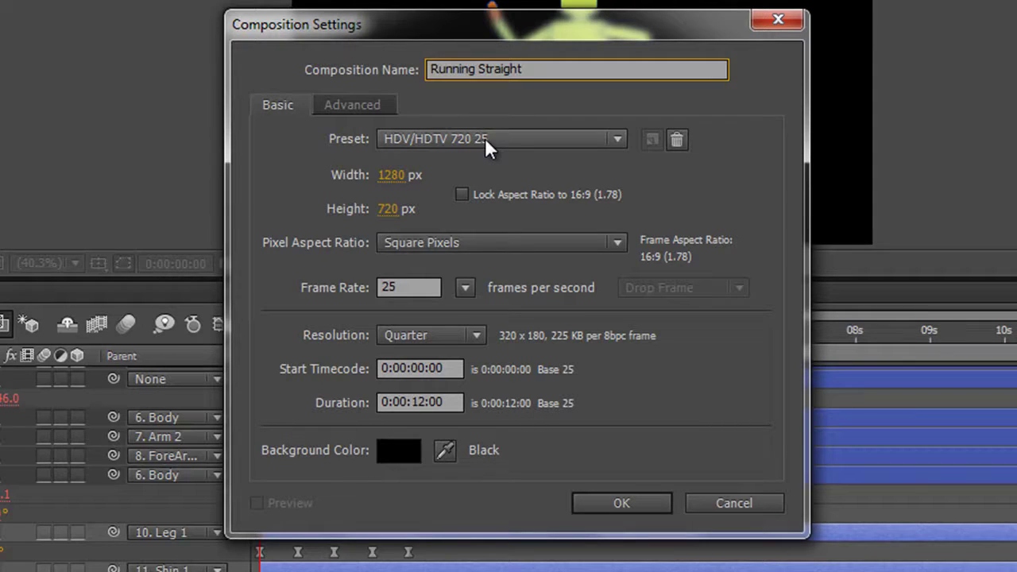
{"action": "double_click", "coordinate": [414, 402]}
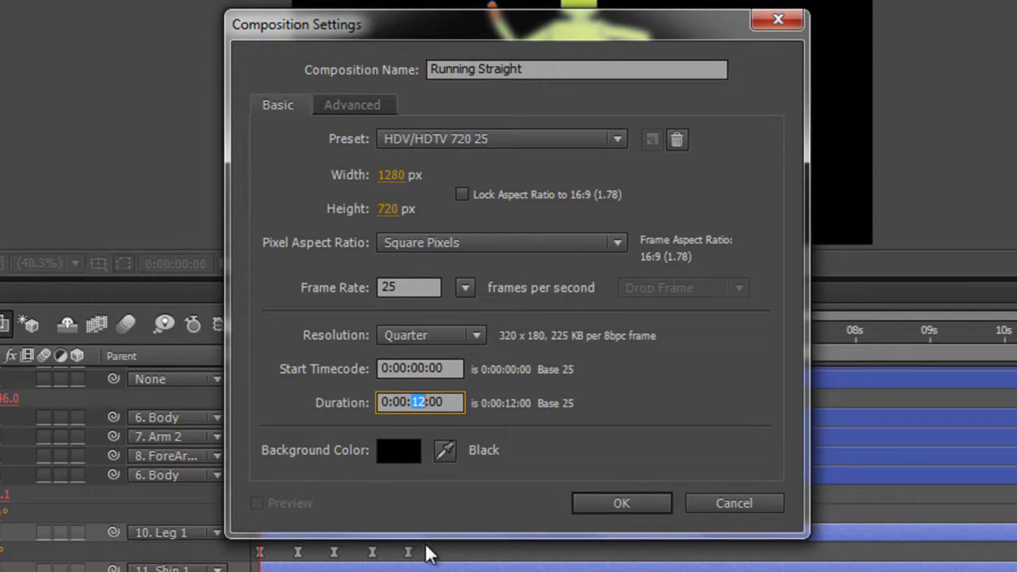
{"action": "type", "text": "06"}
{"action": "left_click", "coordinate": [647, 501]}
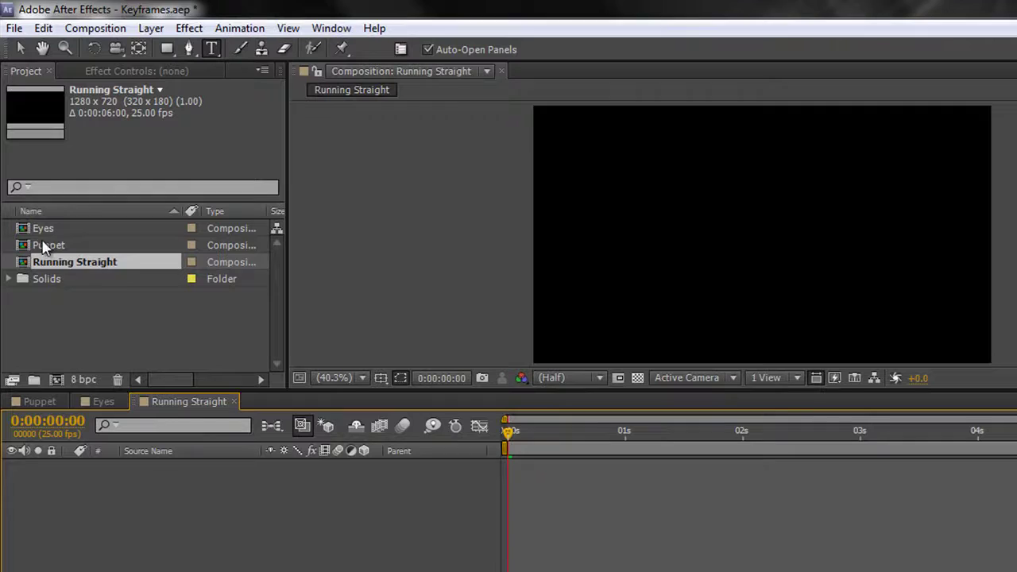
Add the Puppet comp as a layer in Running Straight, preview it, and rewind.
{"action": "left_click", "coordinate": [45, 247]}
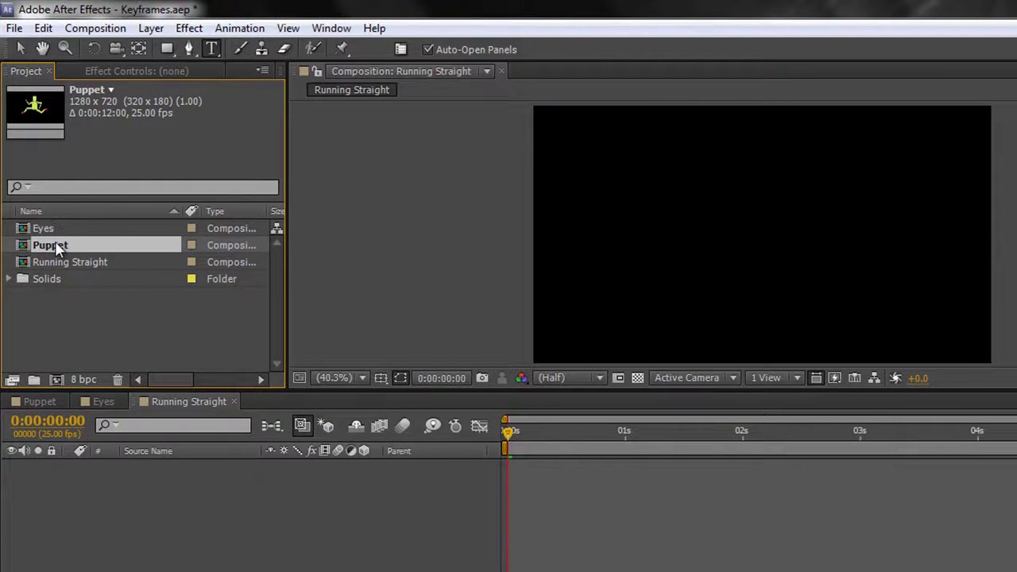
{"action": "left_click_drag", "start_coordinate": [57, 248], "coordinate": [63, 516]}
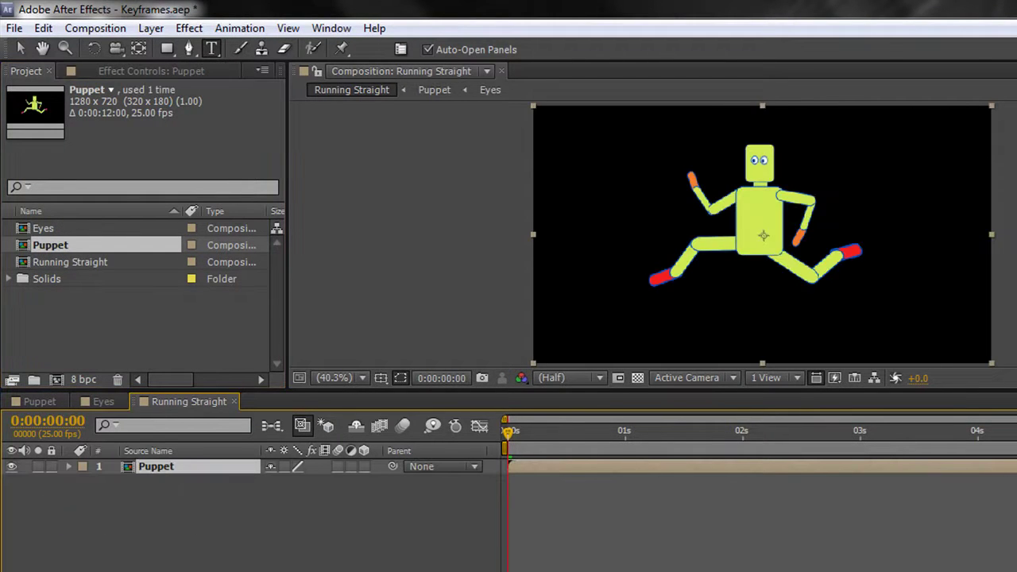
{"action": "key", "text": "space"}
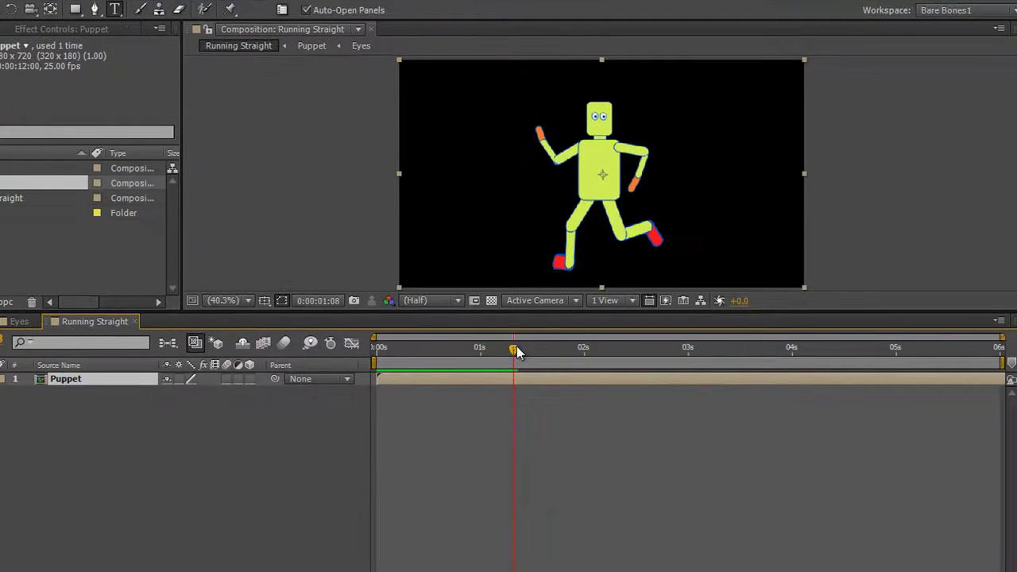
{"action": "left_click_drag", "start_coordinate": [515, 350], "coordinate": [373, 359]}
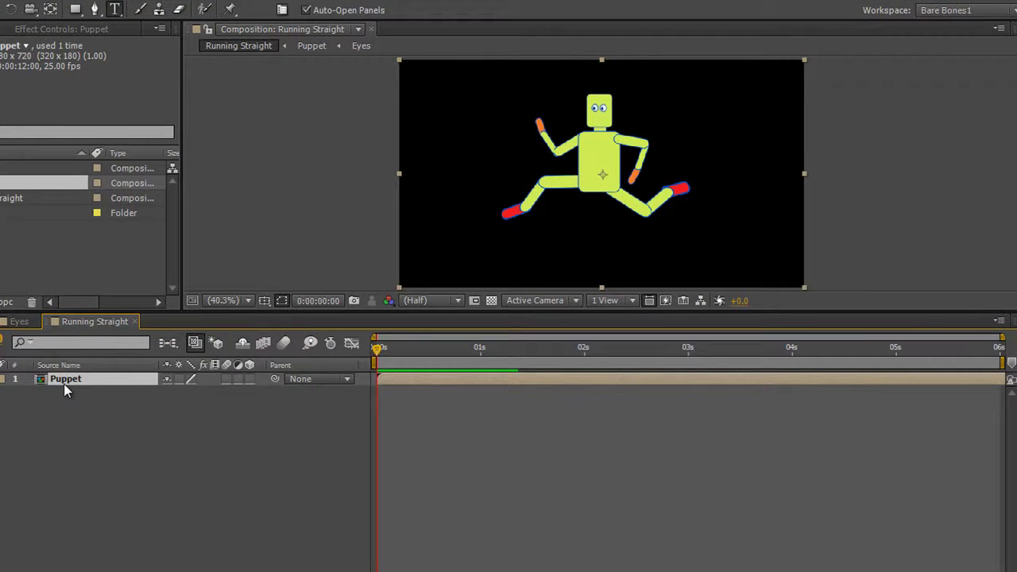
Move the puppet off the right edge and set a Position keyframe at 0 seconds.
{"action": "key", "text": "p"}
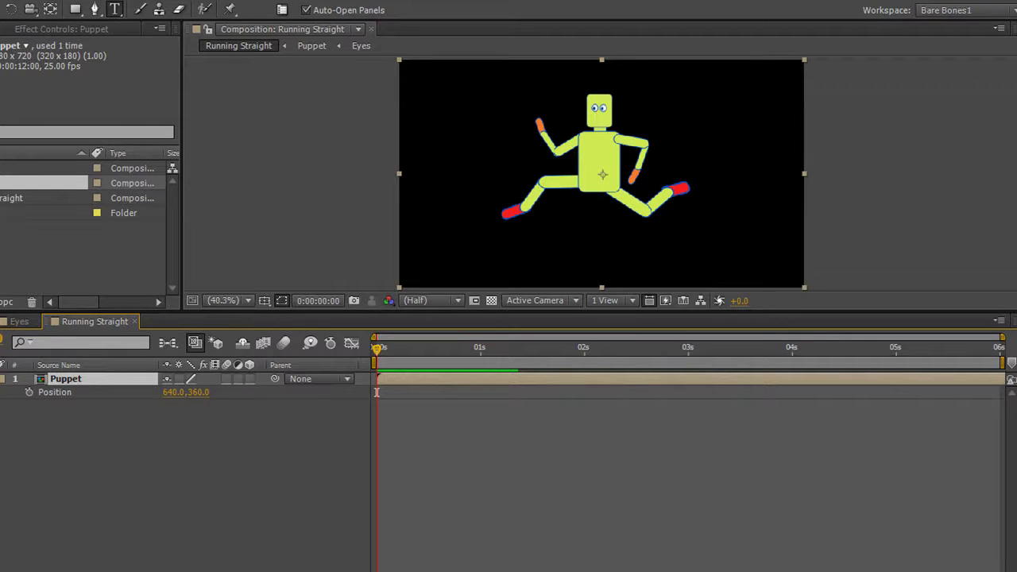
{"action": "key", "text": "v"}
{"action": "left_click_drag", "start_coordinate": [592, 169], "coordinate": [907, 197]}
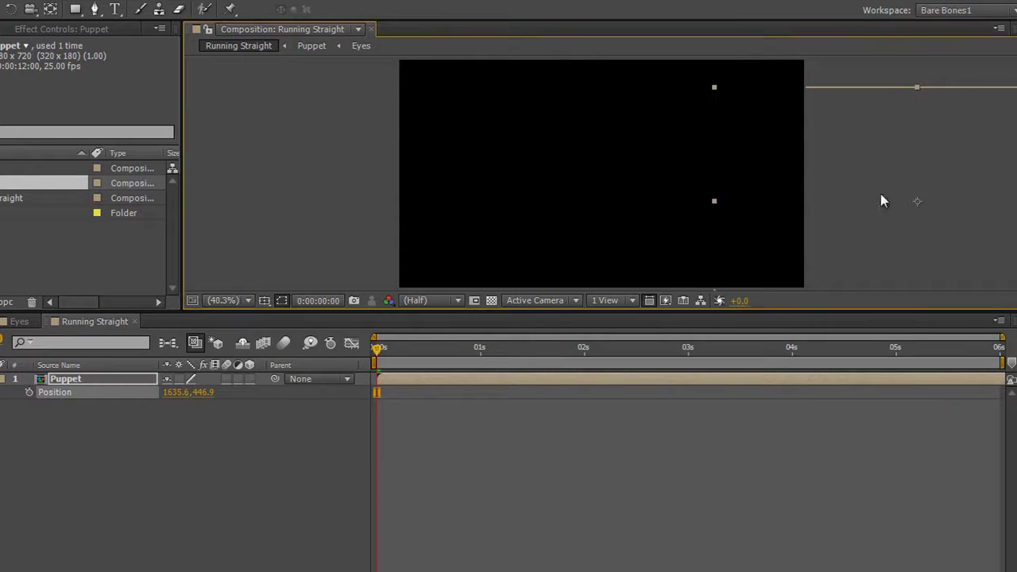
{"action": "left_click", "coordinate": [29, 393]}
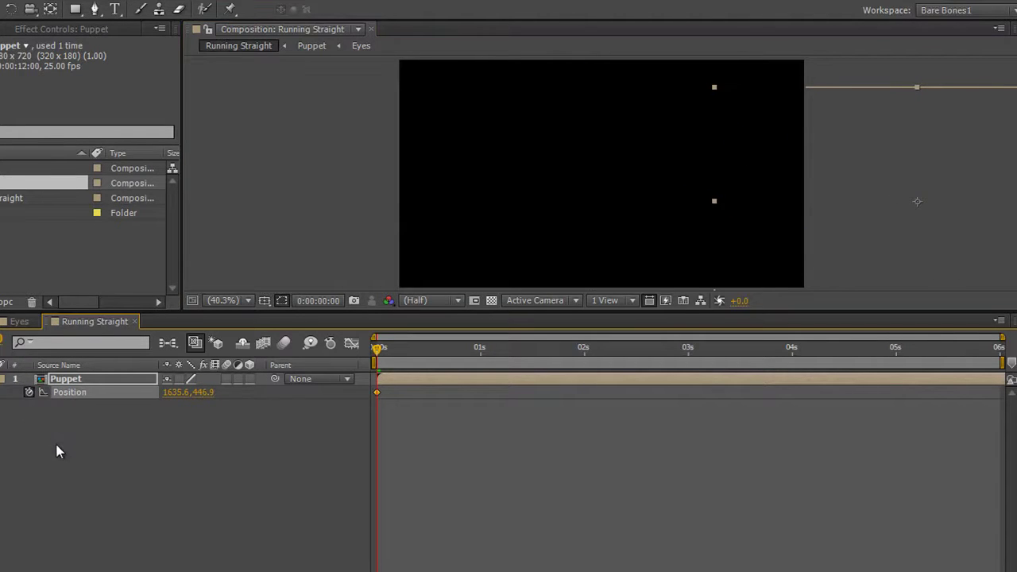
{"action": "left_click", "coordinate": [996, 350]}
Move the puppet off-screen left at 5:24 to keyframe its exit, then preview the run.
{"action": "left_click_drag", "start_coordinate": [964, 192], "coordinate": [318, 209]}
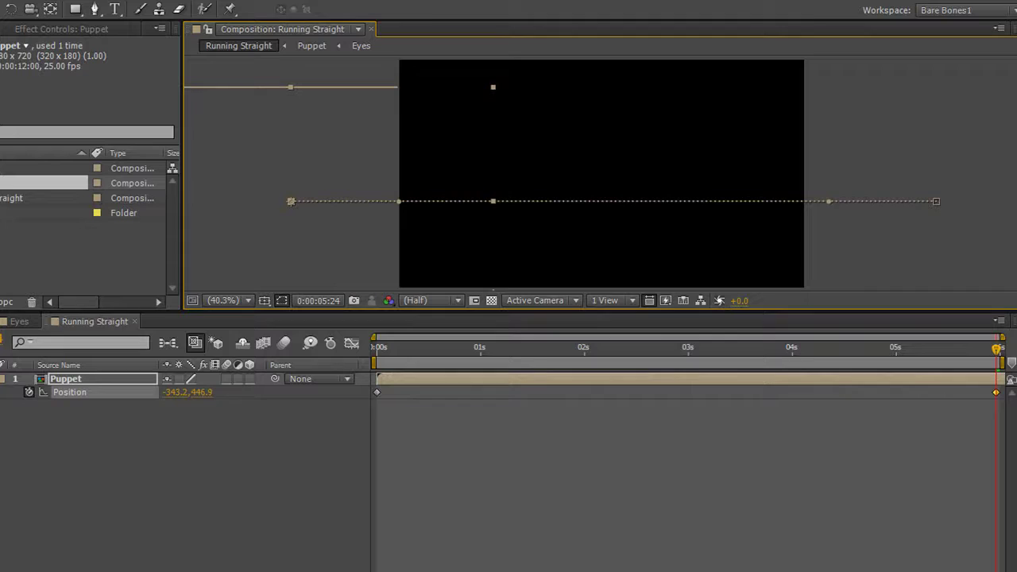
{"action": "key", "text": "KP_0"}
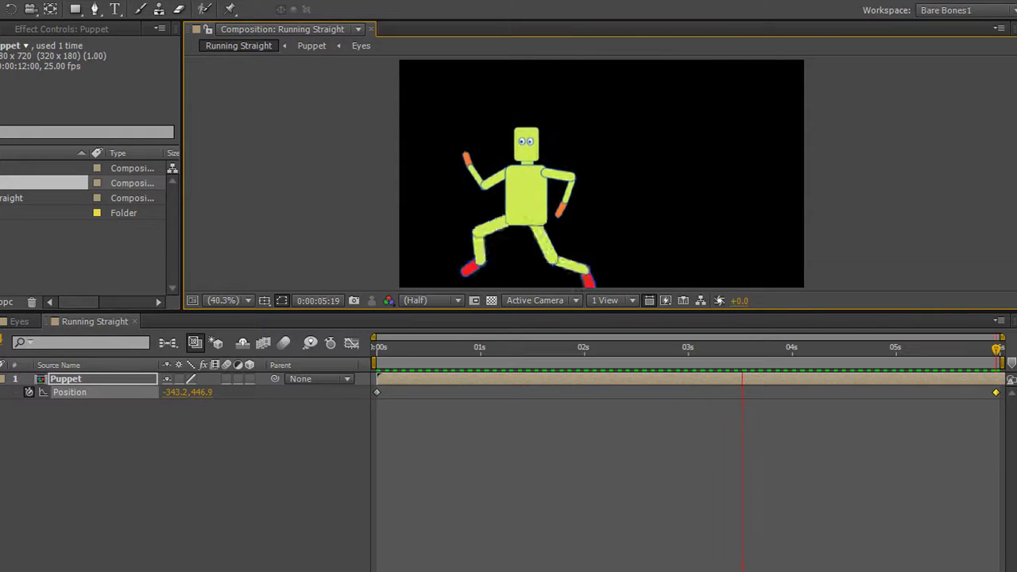
{"action": "key", "text": "space"}
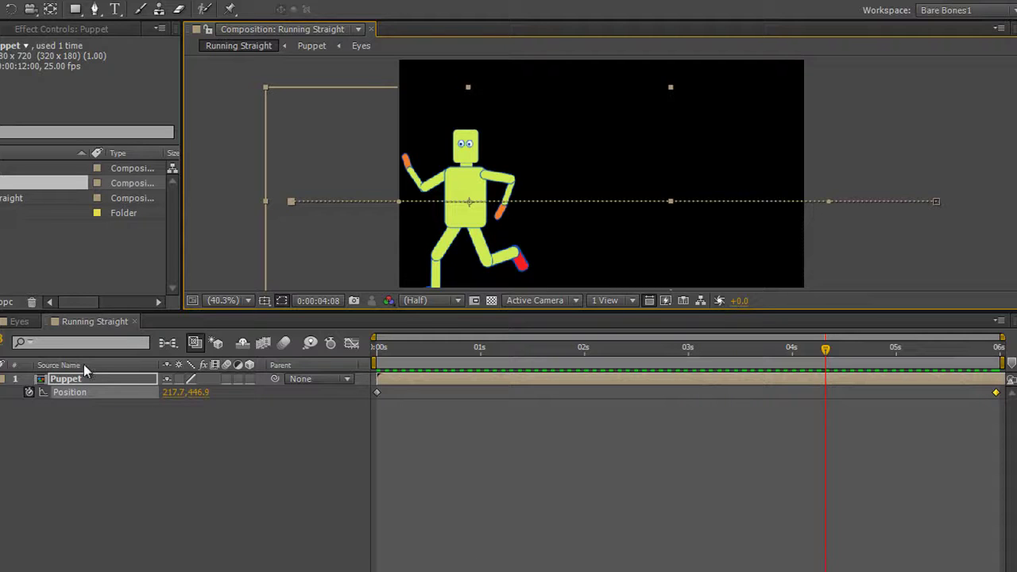
Duplicate the Puppet layer with Ctrl+D and mirror the copy using Transform > Flip Horizontal.
{"action": "left_click", "coordinate": [66, 501]}
{"action": "key", "text": "ctrl+d"}
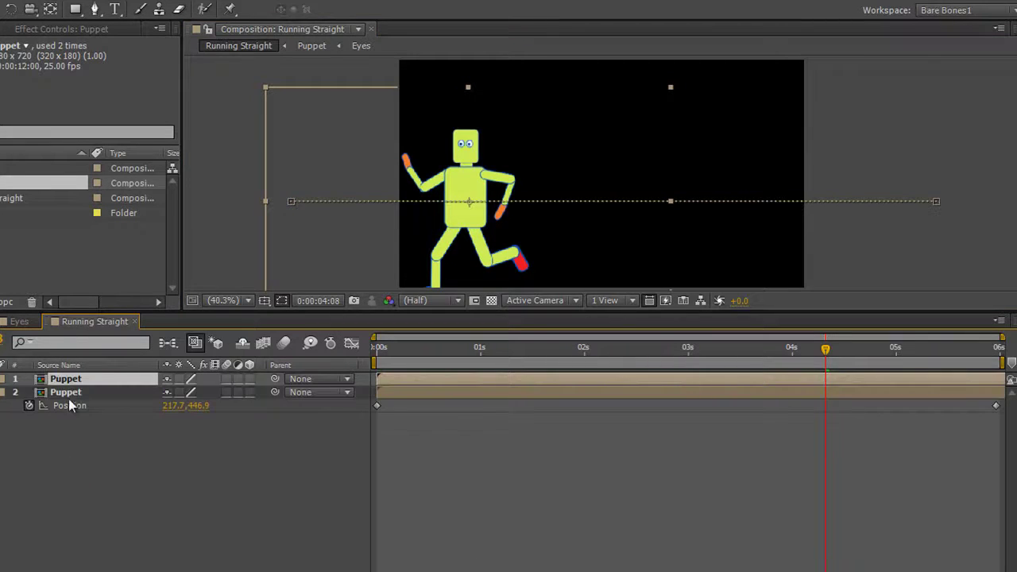
{"action": "right_click", "coordinate": [81, 381]}
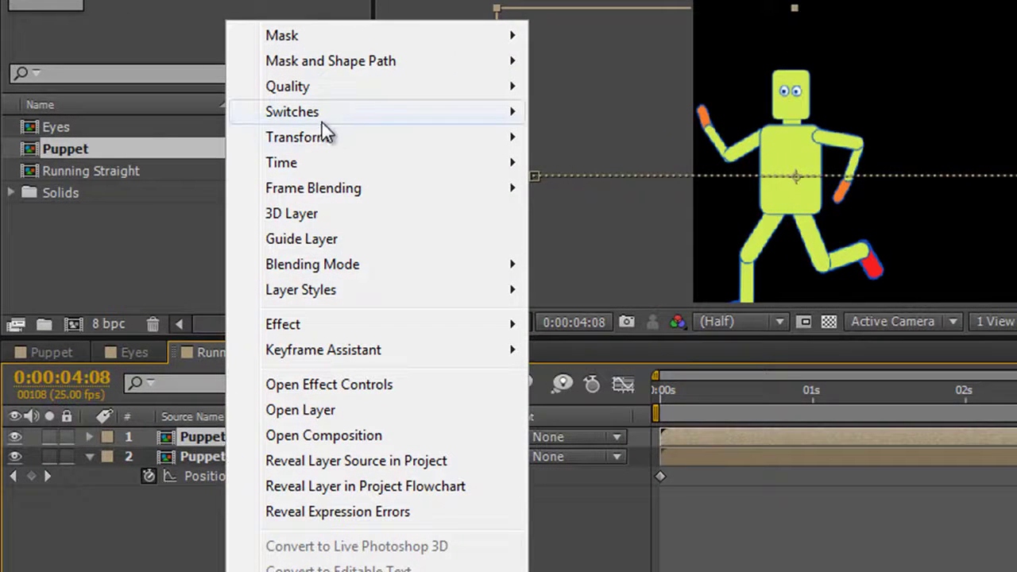
{"action": "mouse_move", "coordinate": [322, 141]}
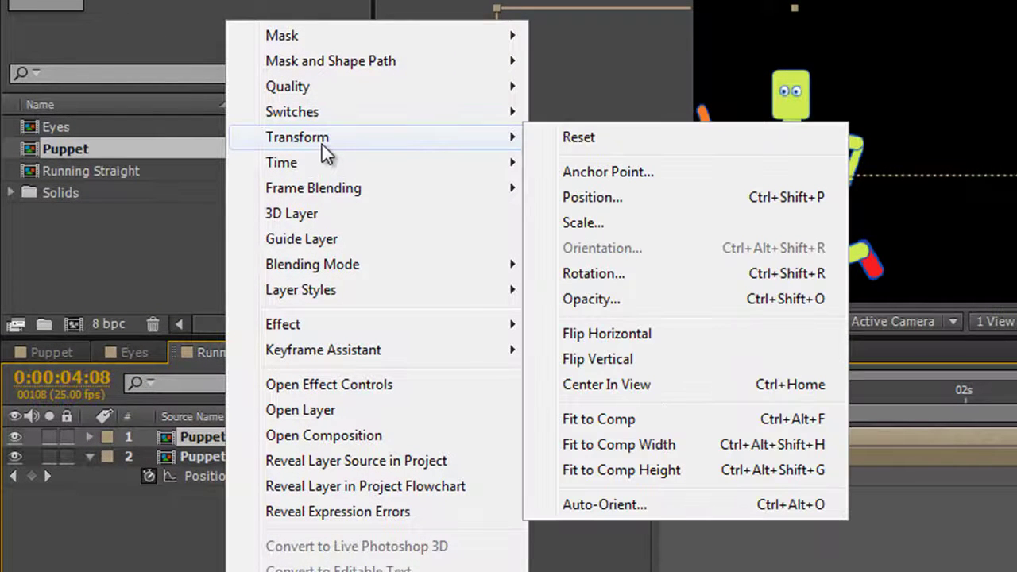
{"action": "left_click", "coordinate": [612, 334]}
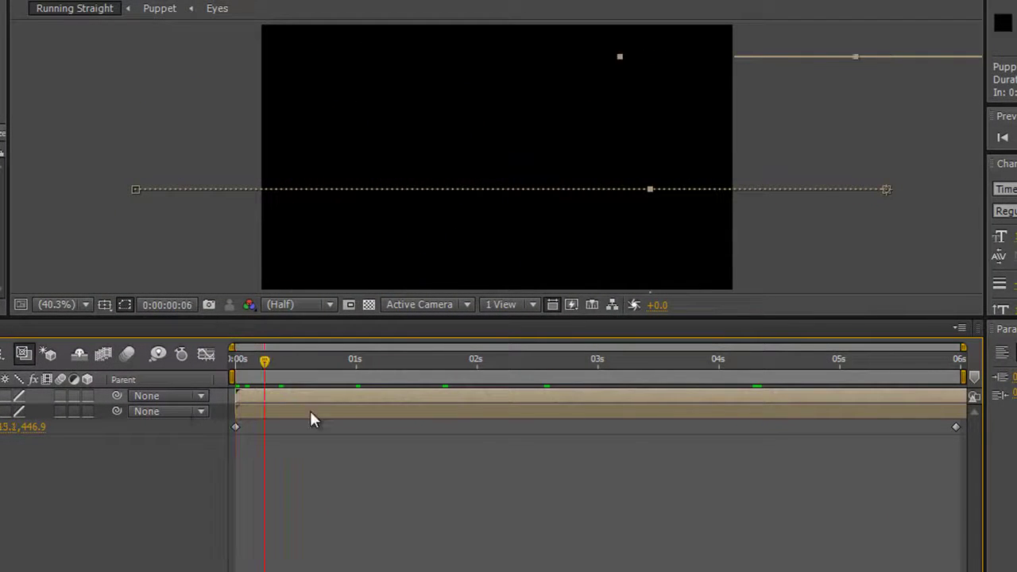
Swap the top Puppet's 0s and 6s Position keyframes so the robots cross, then preview.
{"action": "left_click_drag", "start_coordinate": [310, 413], "coordinate": [469, 411]}
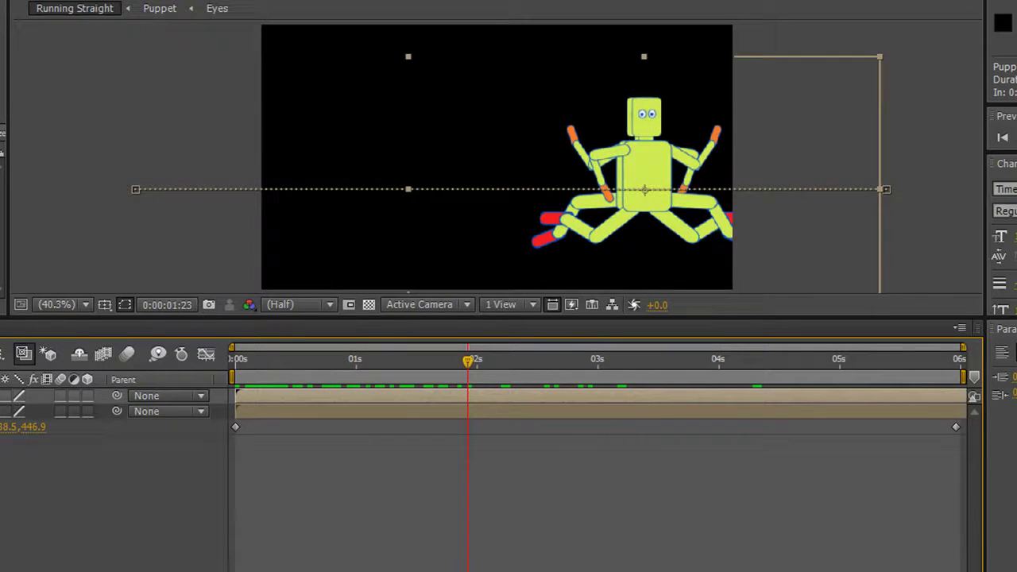
{"action": "key", "text": "u"}
{"action": "left_click", "coordinate": [956, 410]}
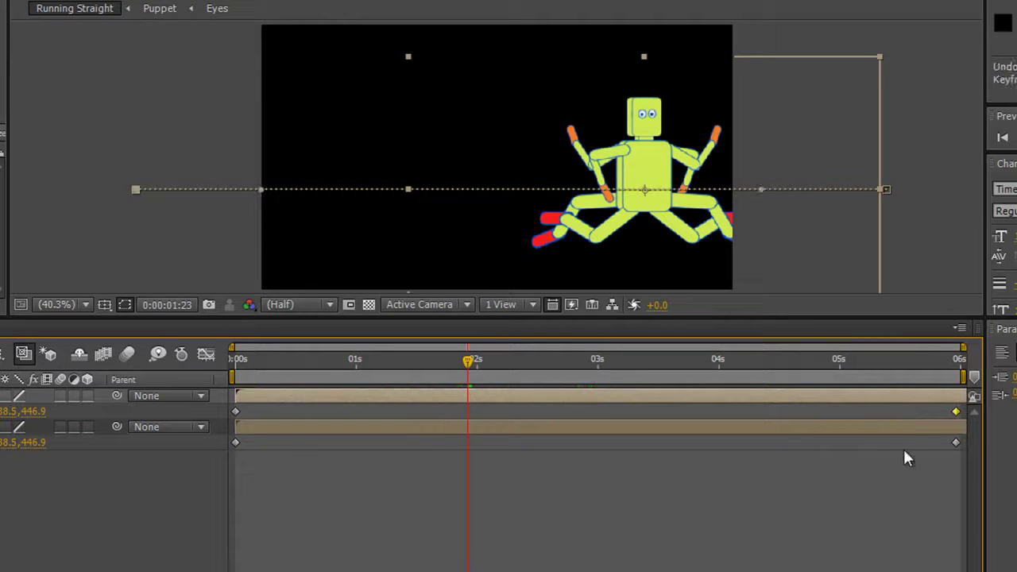
{"action": "left_click_drag", "start_coordinate": [958, 412], "coordinate": [284, 443]}
{"action": "left_click_drag", "start_coordinate": [236, 414], "coordinate": [956, 410]}
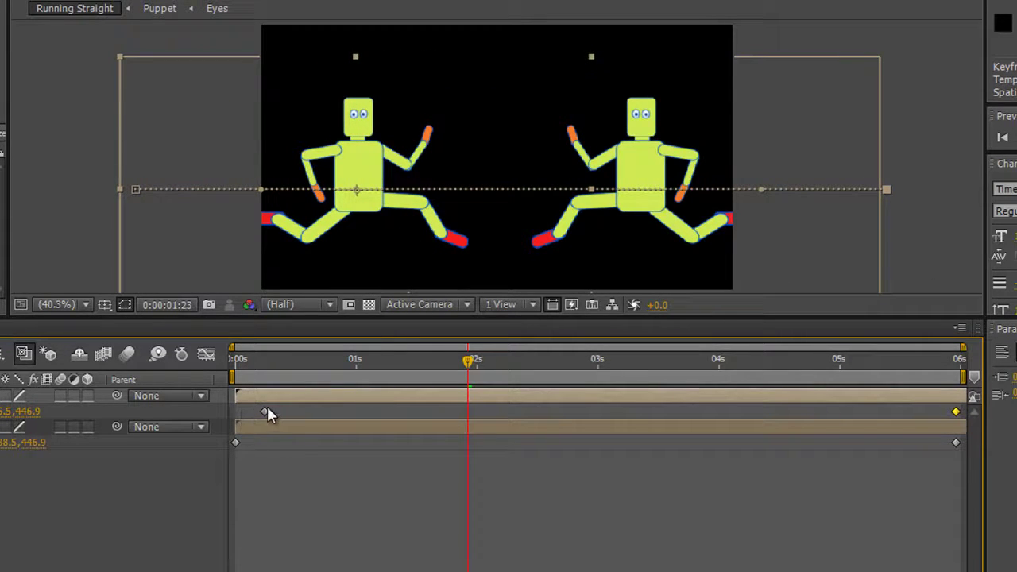
{"action": "left_click_drag", "start_coordinate": [266, 410], "coordinate": [236, 409]}
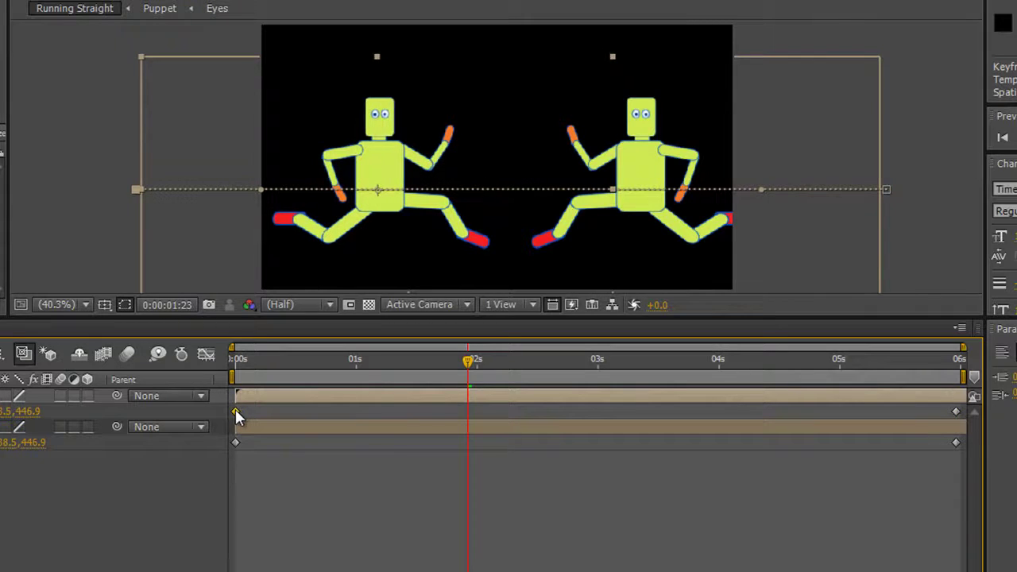
{"action": "key", "text": "KP_0"}
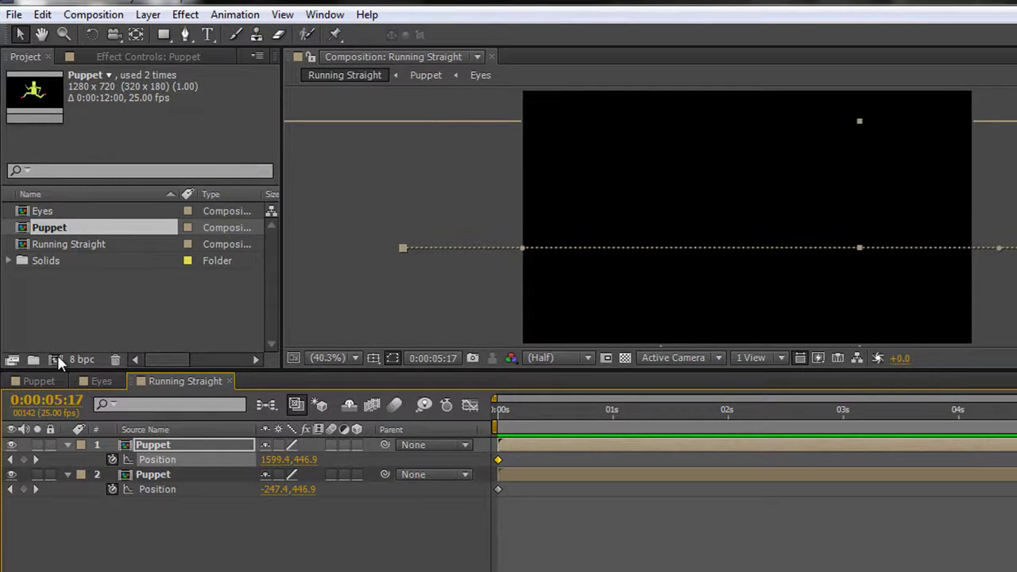
Create a 1280x720 composition named Towards lasting 8 seconds.
{"action": "left_click", "coordinate": [56, 359]}
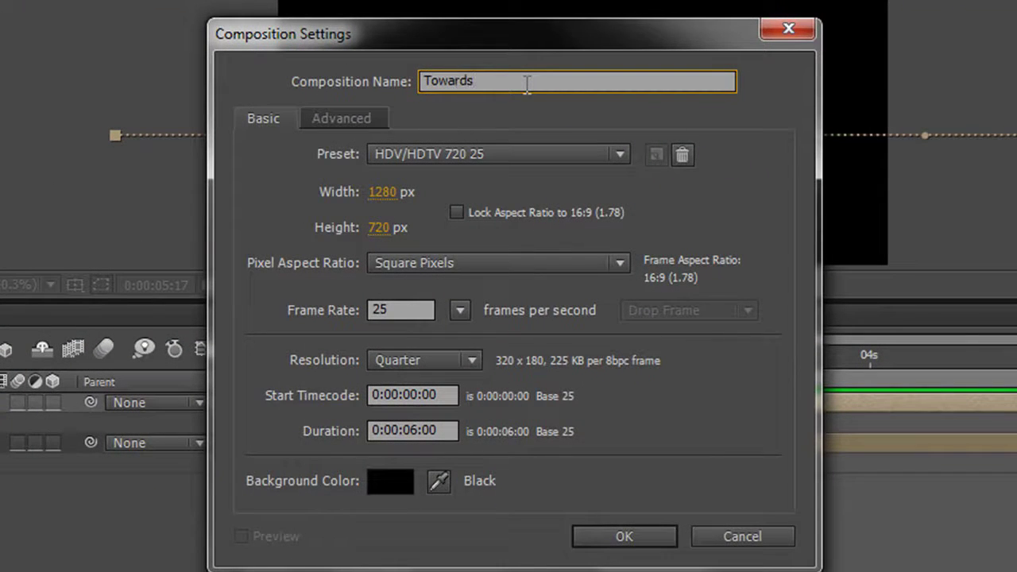
{"action": "left_click", "coordinate": [411, 437]}
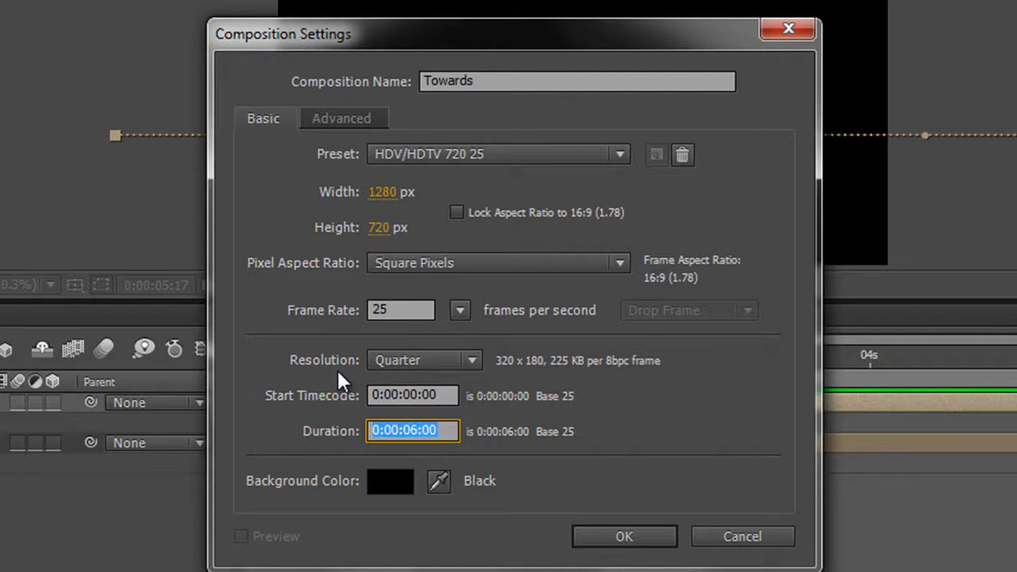
{"action": "type", "text": "8."}
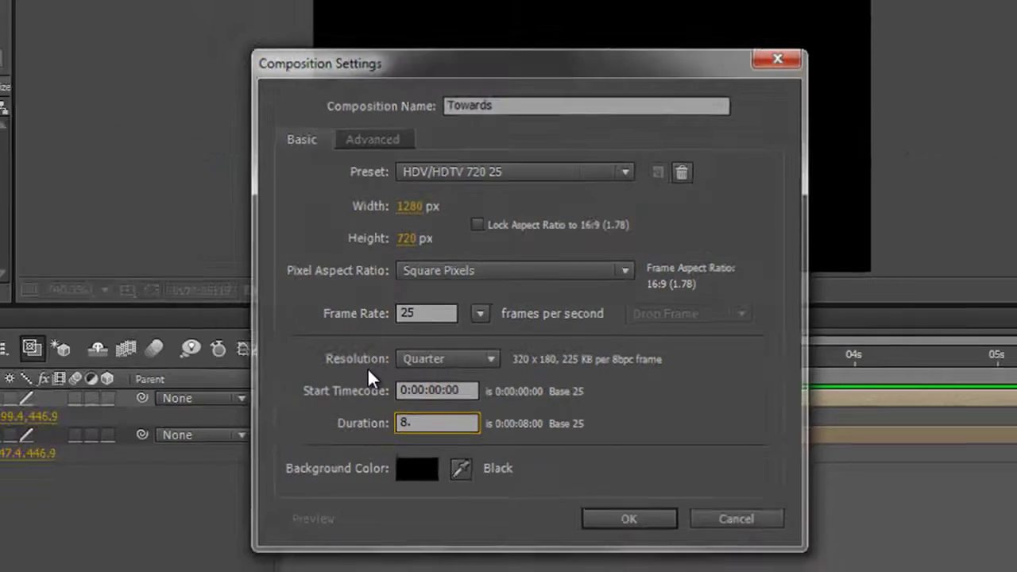
{"action": "key", "text": "Return"}
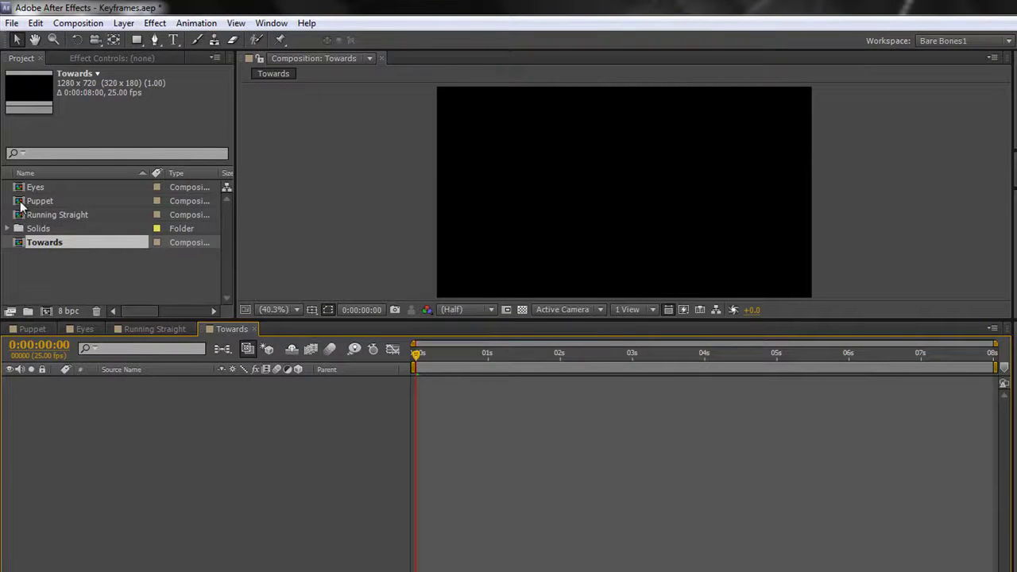
Add the Puppet comp to the Towards timeline and reveal its Position and Scale.
{"action": "left_click_drag", "start_coordinate": [32, 205], "coordinate": [80, 390]}
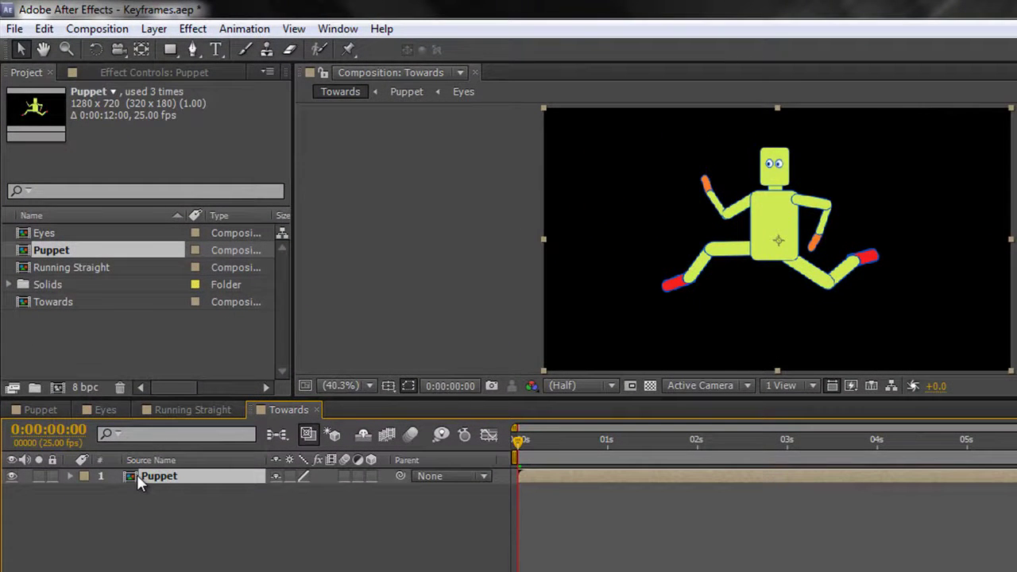
{"action": "key", "text": "p"}
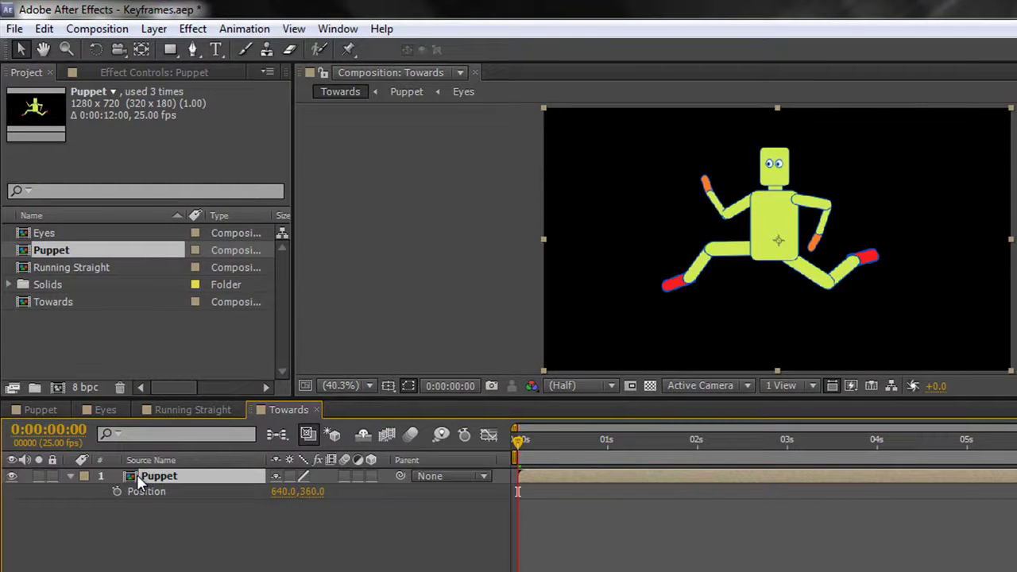
{"action": "key", "text": "shift+s"}
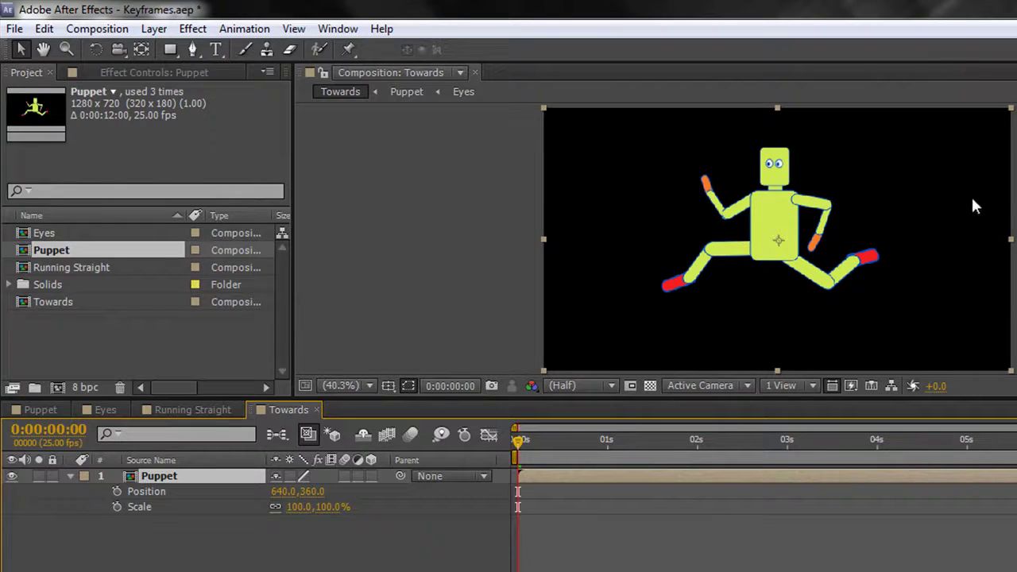
{"action": "key", "text": "F2"}
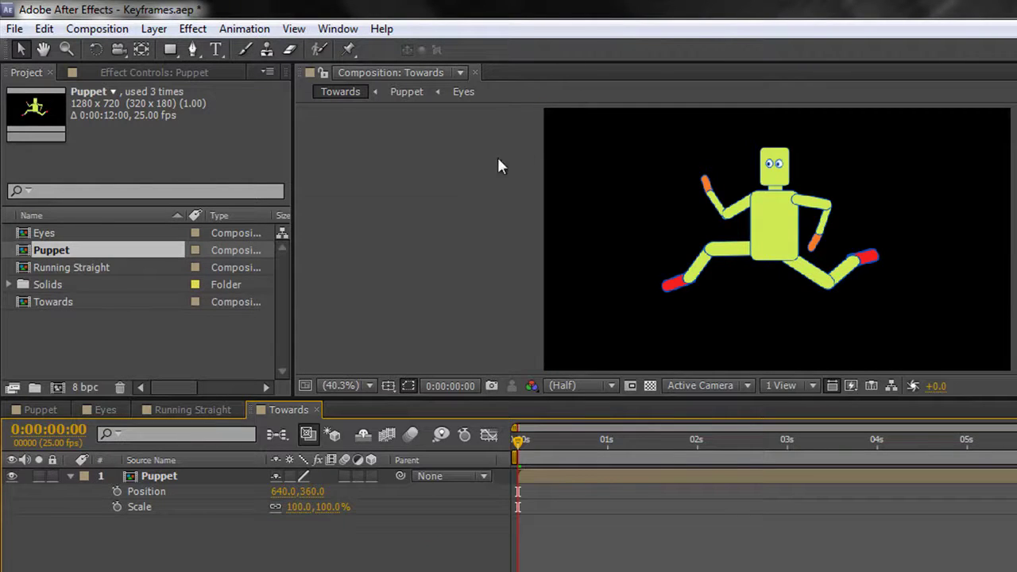
Flip the Puppet horizontally, scale it to 48%, and place it off the top-left corner.
{"action": "right_click", "coordinate": [154, 476]}
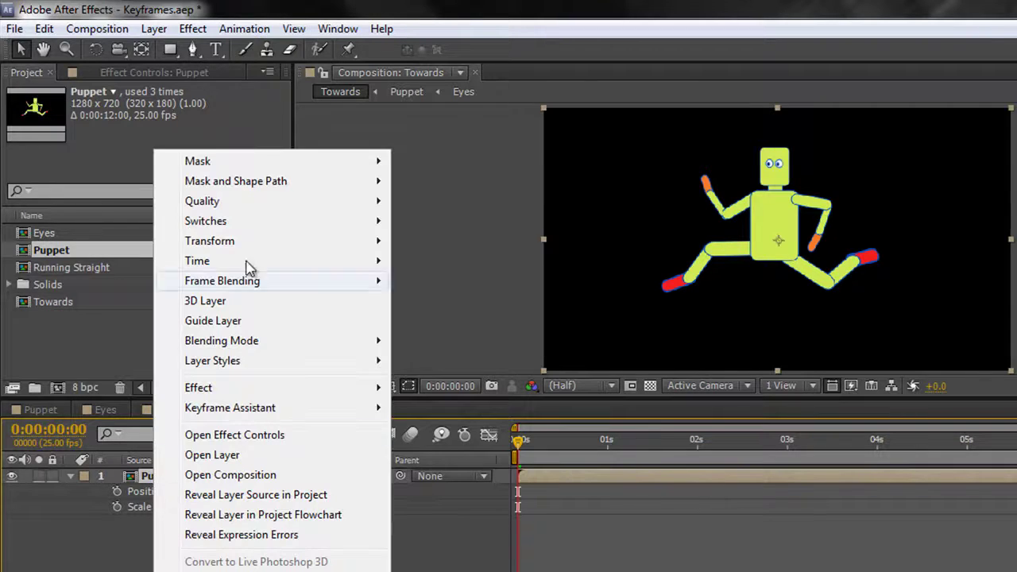
{"action": "mouse_move", "coordinate": [251, 241]}
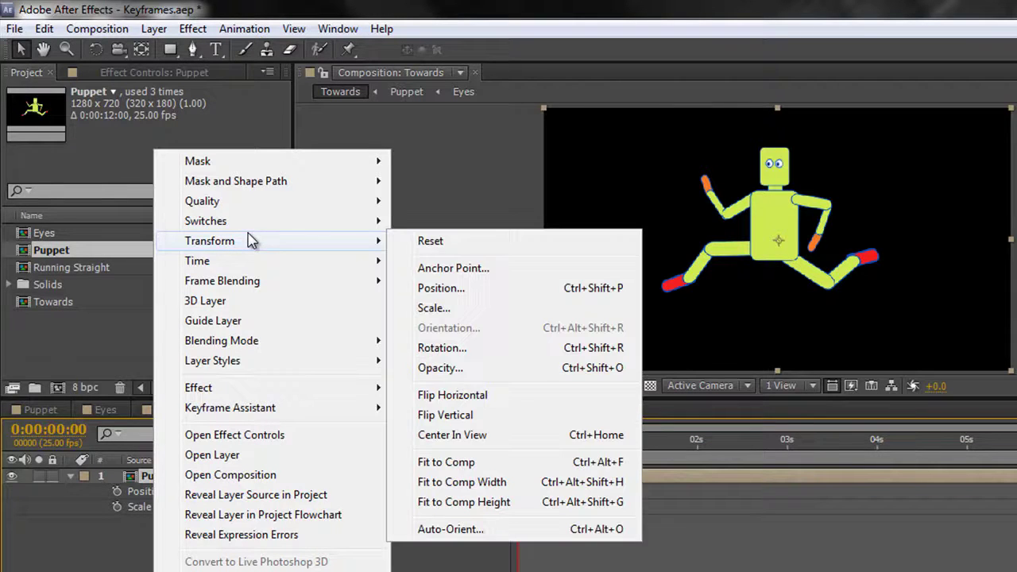
{"action": "left_click", "coordinate": [491, 394]}
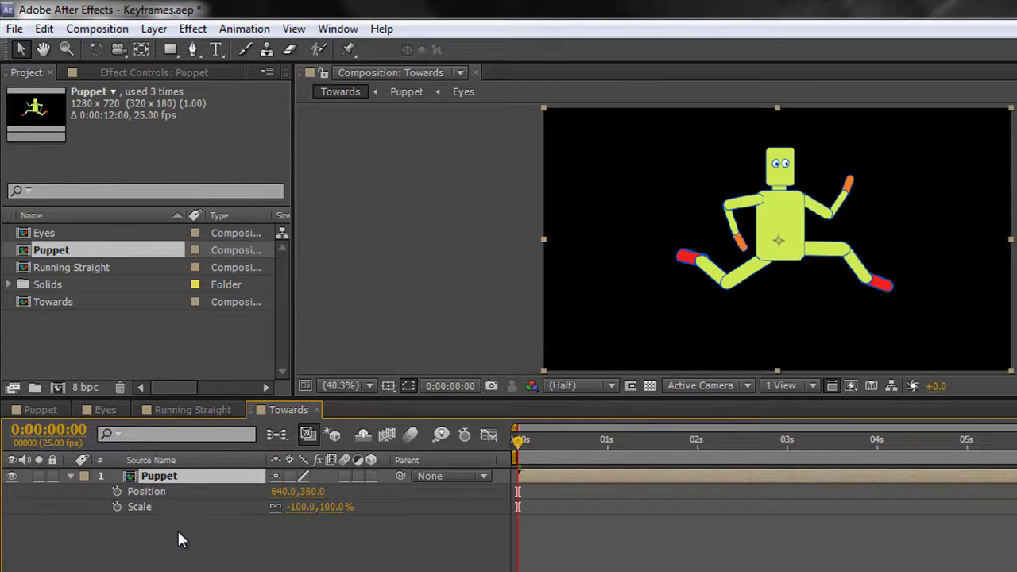
{"action": "mouse_move", "coordinate": [316, 509]}
{"action": "left_mouse_down"}
{"action": "mouse_move", "coordinate": [278, 507]}
{"action": "mouse_move", "coordinate": [317, 491]}
{"action": "left_mouse_up"}
{"action": "left_click_drag", "start_coordinate": [806, 239], "coordinate": [525, 74]}
Keyframe Position and Scale so at 7:24 the Puppet is at 1638.1, 918.6 and 222%.
{"action": "left_click", "coordinate": [117, 492]}
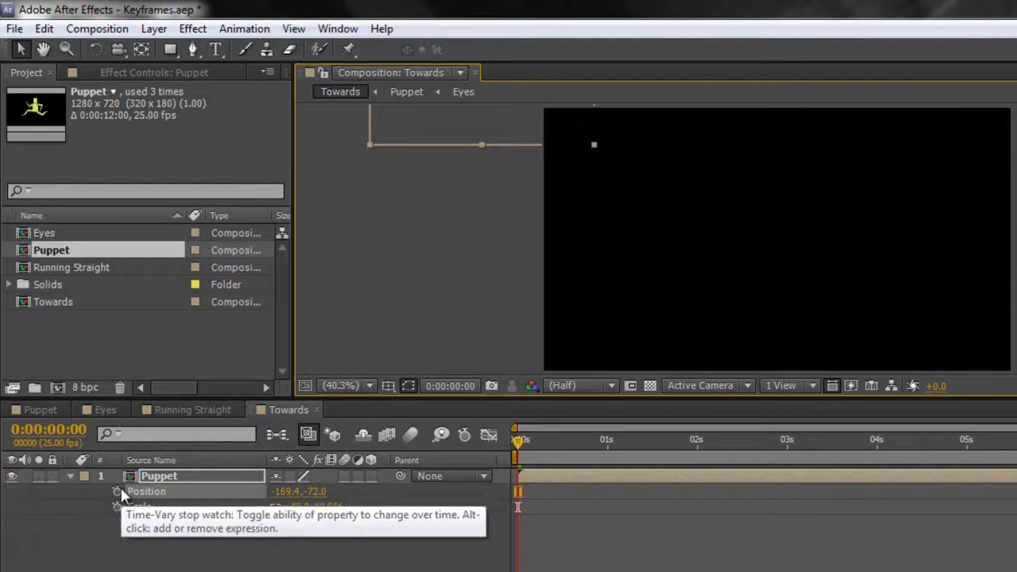
{"action": "left_click", "coordinate": [117, 506]}
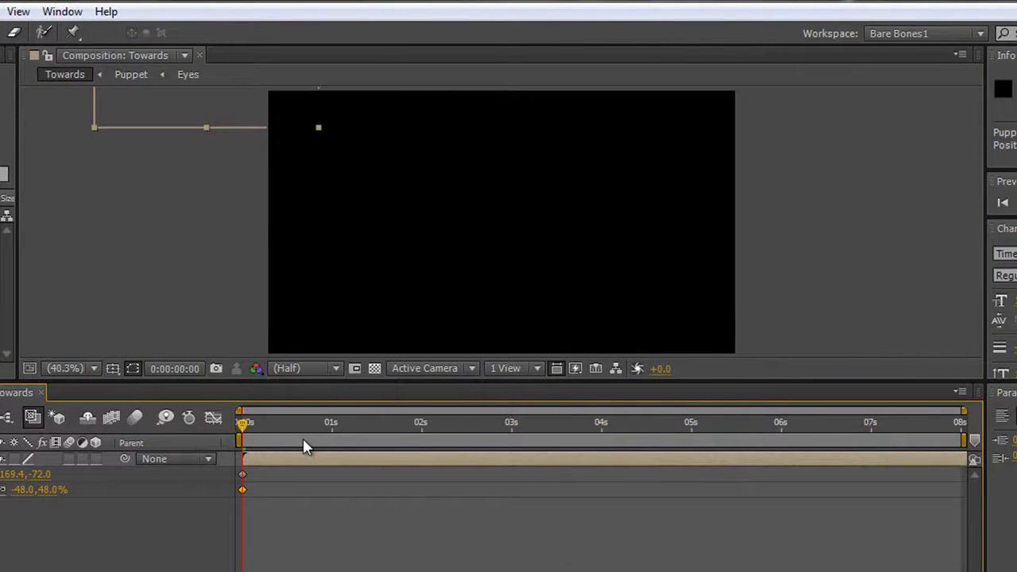
{"action": "key", "text": "End"}
{"action": "left_click_drag", "start_coordinate": [197, 103], "coordinate": [695, 375]}
{"action": "left_click_drag", "start_coordinate": [47, 490], "coordinate": [236, 519]}
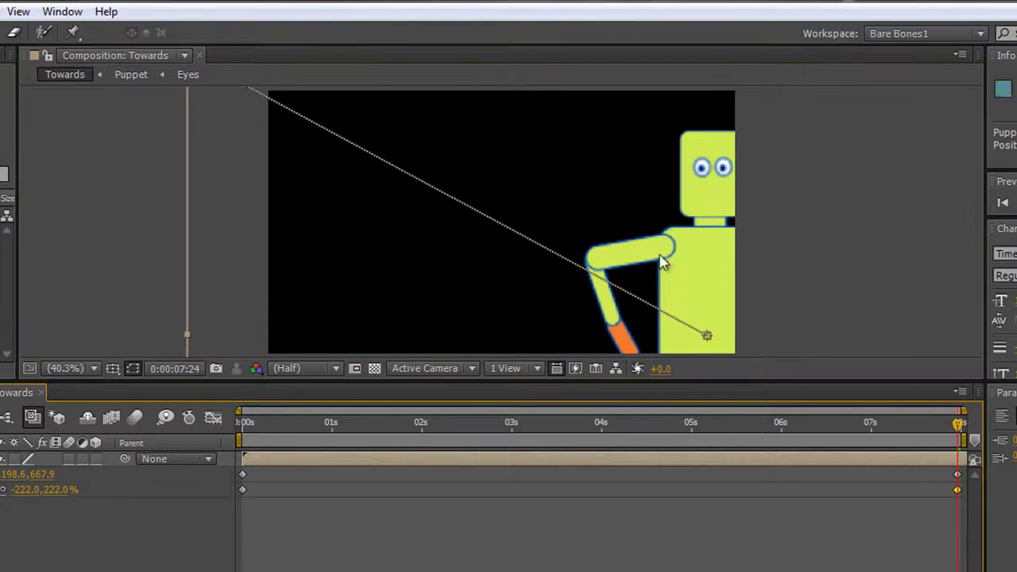
{"action": "left_click_drag", "start_coordinate": [717, 277], "coordinate": [871, 371]}
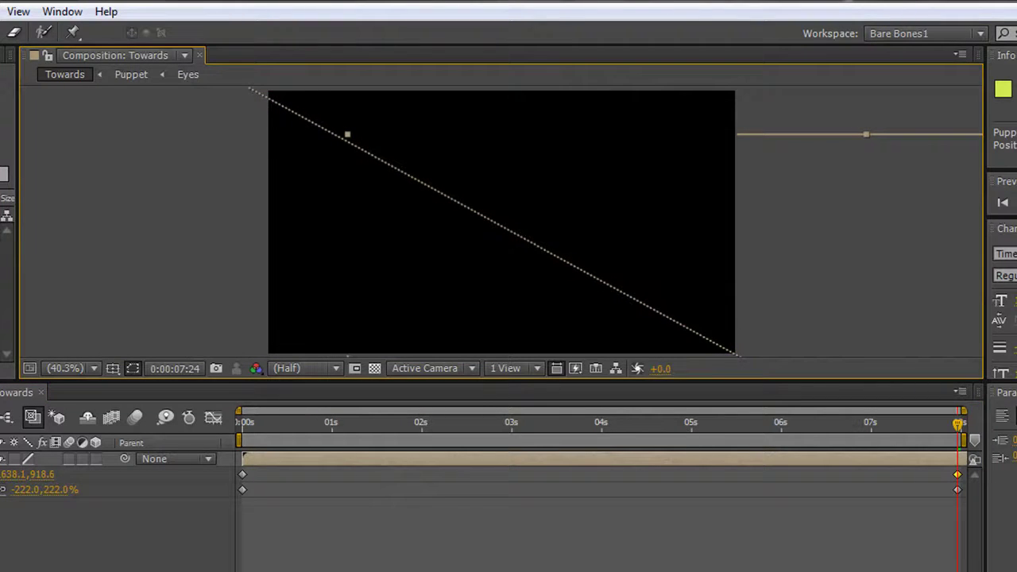